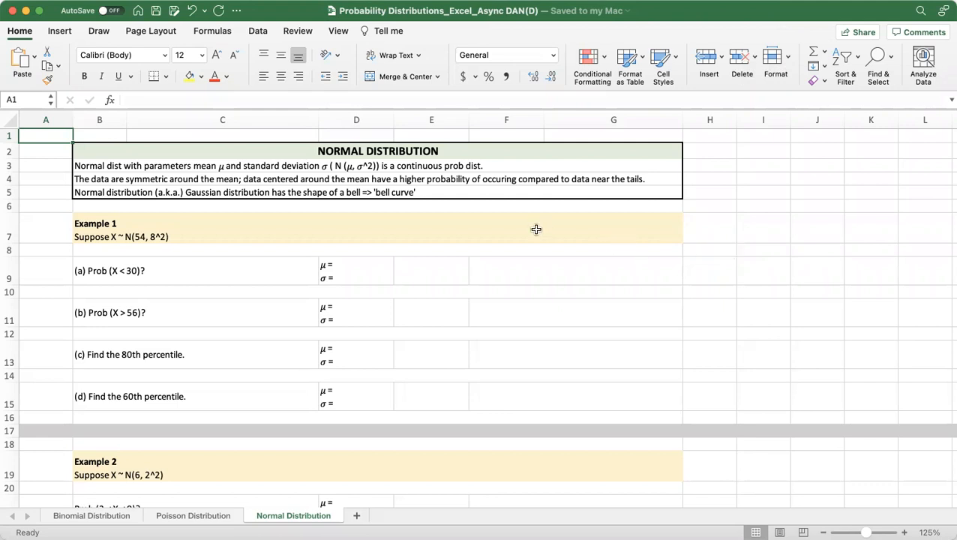
# Step: Examine the distribution given in Example 1, highlighting the variance term 8^2 in N(54, 8^2)
pyautogui.click(536, 229)
pyautogui.scroll(-2, 559, 313)
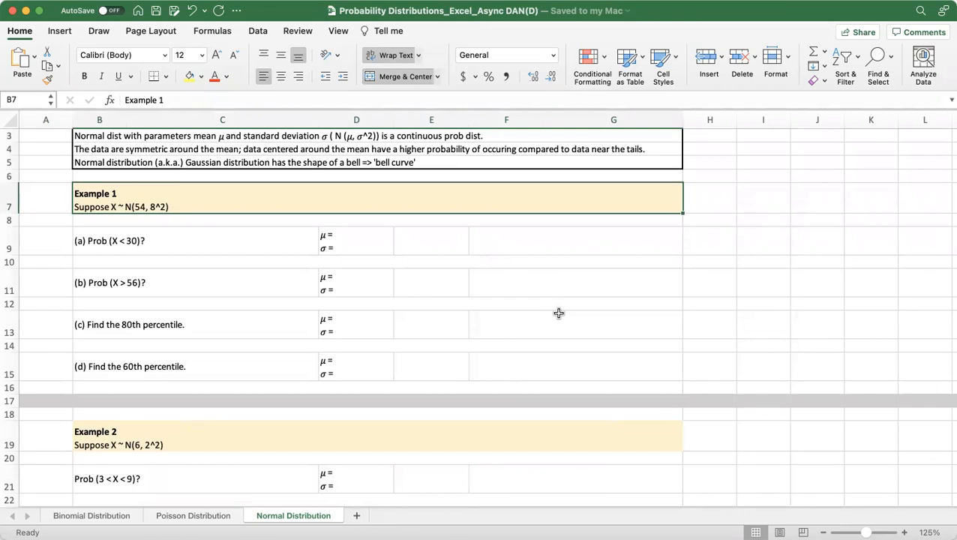
pyautogui.doubleClick(156, 208)
pyautogui.moveTo(151, 207)
pyautogui.mouseDown()
pyautogui.moveTo(169, 207)
pyautogui.moveTo(161, 208)
pyautogui.mouseUp()
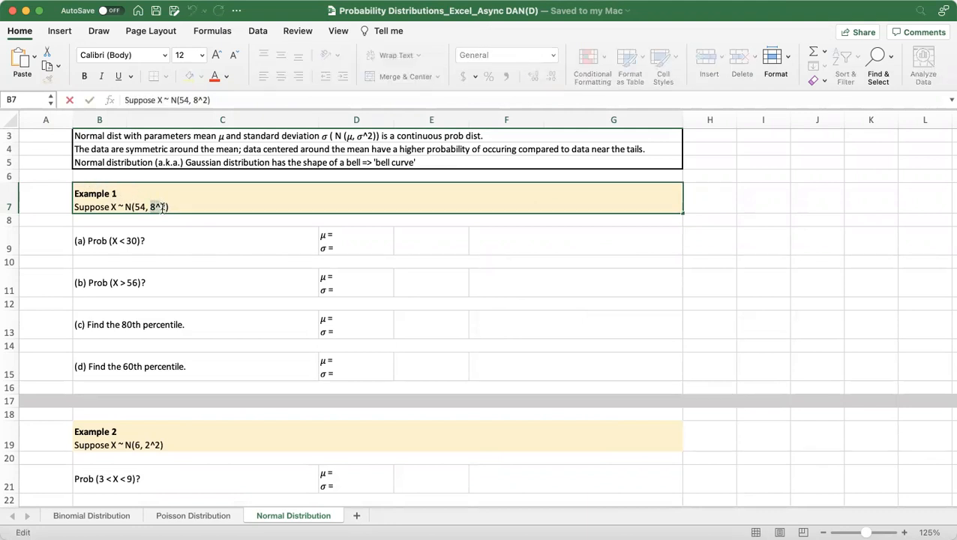
pyautogui.click(175, 207)
pyautogui.press('Return')
# Step: Append the note "P(X<30) = P(X<=30)" to the question (a) text in B9
pyautogui.click(233, 245)
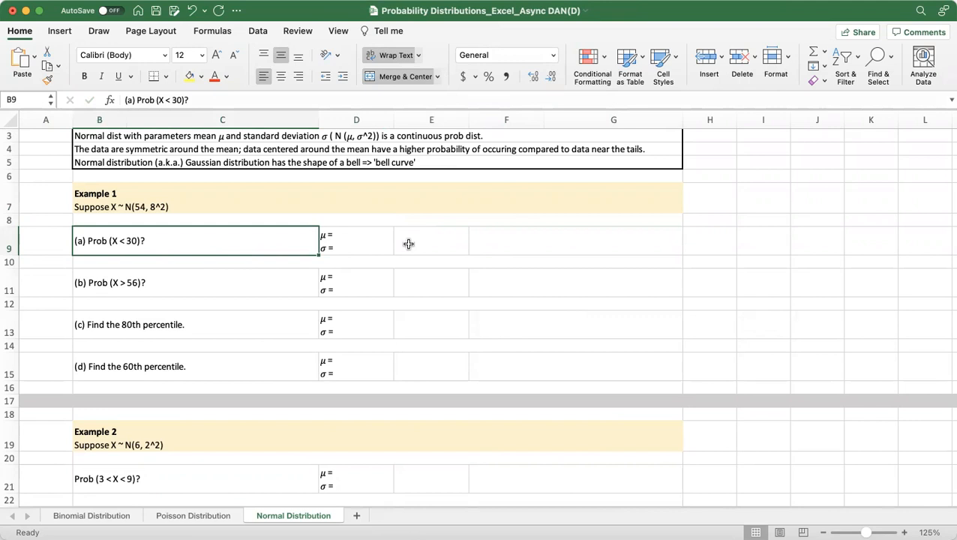
pyautogui.doubleClick(209, 244)
pyautogui.write('p')
pyautogui.press('BackSpace')
pyautogui.write('P(x<')
pyautogui.press('BackSpace')
pyautogui.press('BackSpace')
pyautogui.write('XX<')
pyautogui.press('BackSpace')
pyautogui.press('BackSpace')
pyautogui.write('<30) = P(X<=30)')
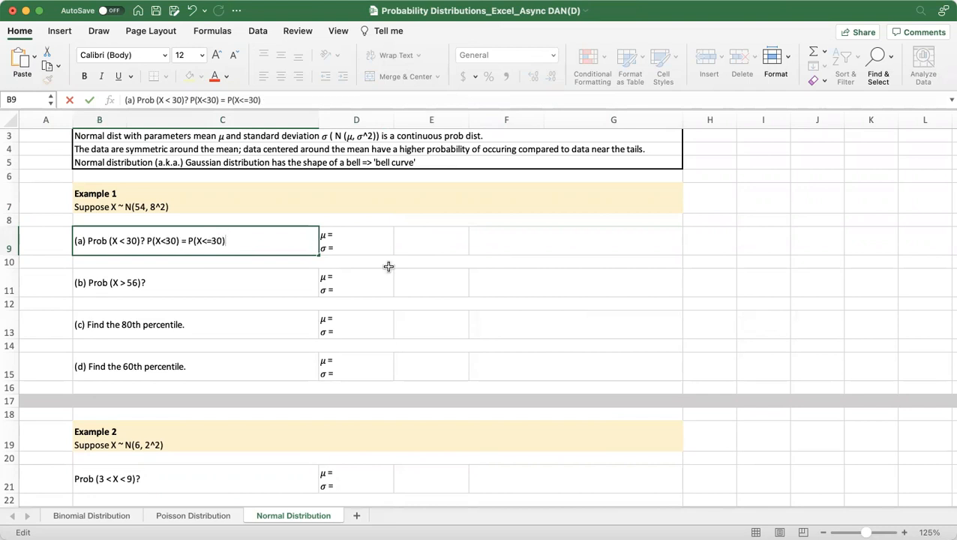
pyautogui.click(184, 293)
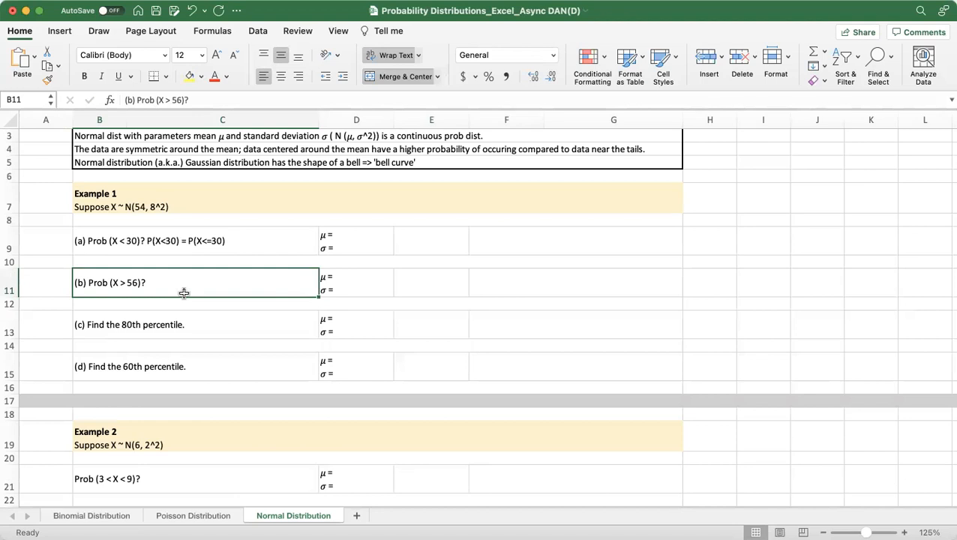
# Step: Remove the appended equality note from question (a), leaving only "(a) Prob (X < 30)?"
pyautogui.doubleClick(177, 242)
pyautogui.moveTo(148, 241); pyautogui.dragTo(277, 240)
pyautogui.press('BackSpace')
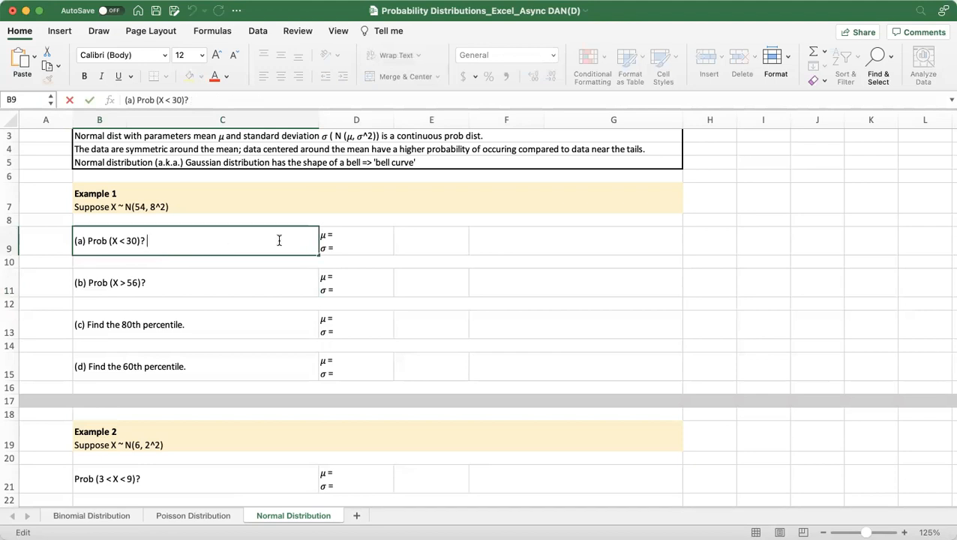
pyautogui.press('Tab')
# Step: Enter μ = 54 and σ = 8 in D9 for part (a), and label E9 as P(X<30)
pyautogui.doubleClick(375, 240)
pyautogui.press('Up')
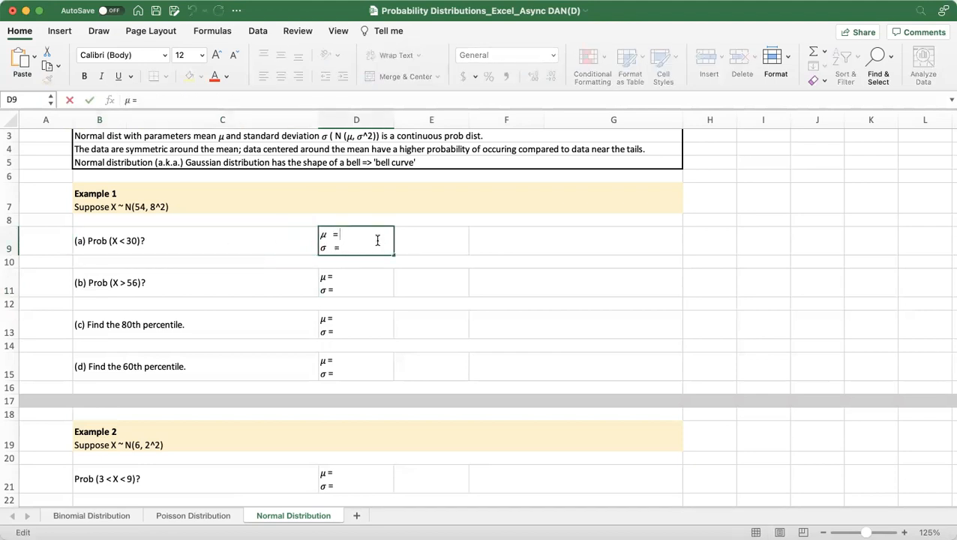
pyautogui.write('54')
pyautogui.press('Down')
pyautogui.write('8')
pyautogui.click(438, 239)
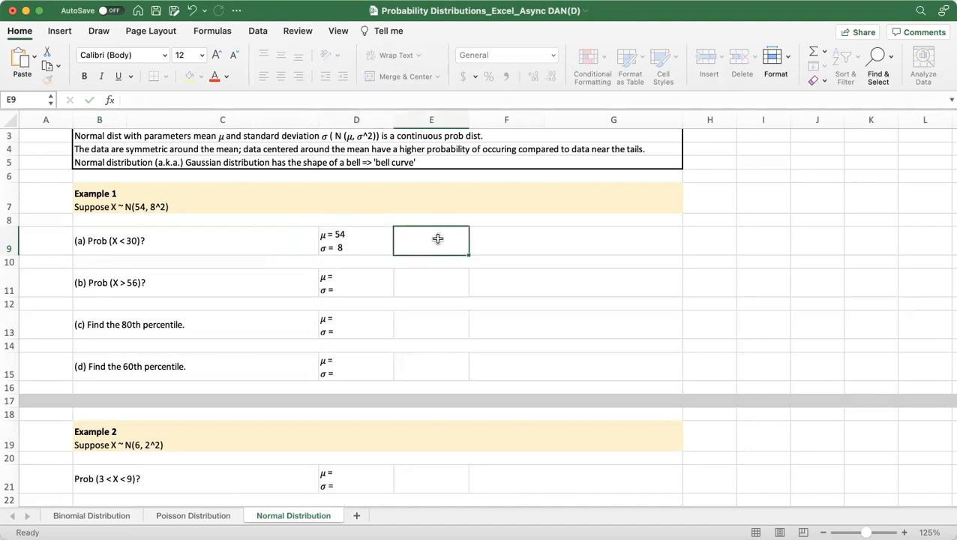
pyautogui.write('P(X<30)')
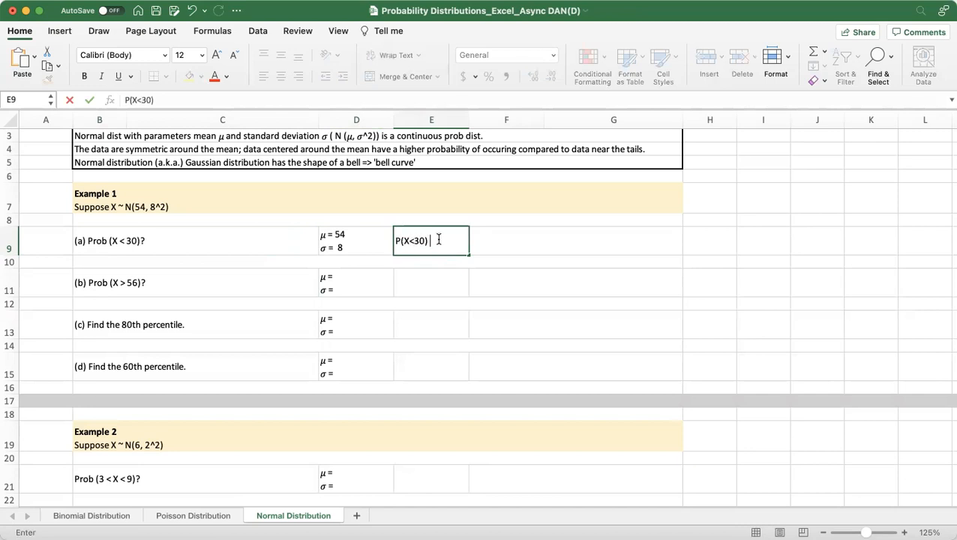
# Step: Calculate the part (a) probability in F9 with =NORM.DIST(30, 54, 8, TRUE)
pyautogui.click(495, 237)
pyautogui.write('=')
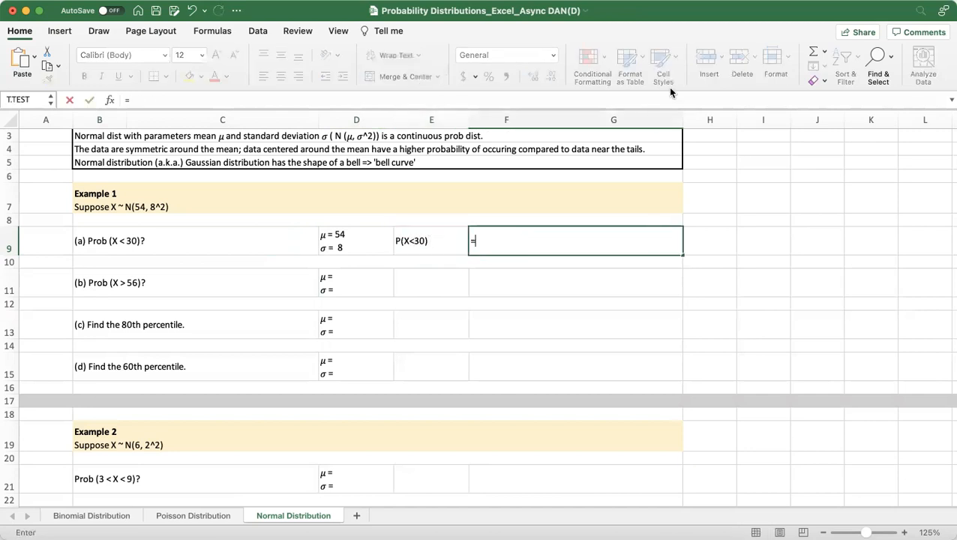
pyautogui.write('NORM')
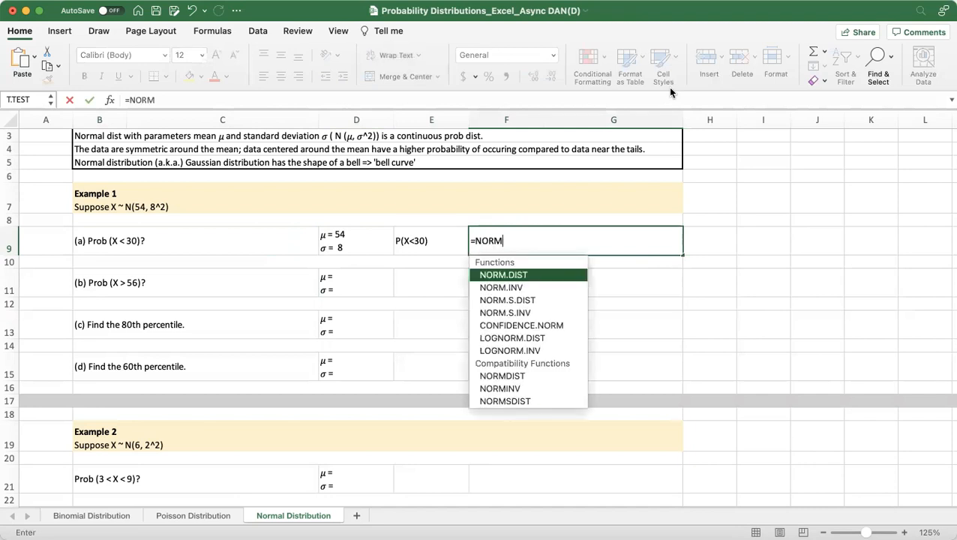
pyautogui.write('.DIST')
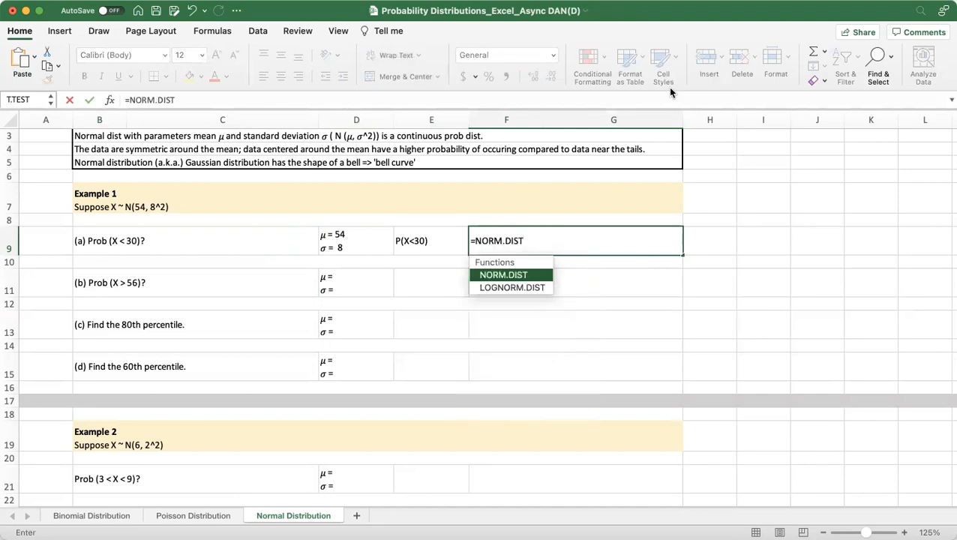
pyautogui.write('(')
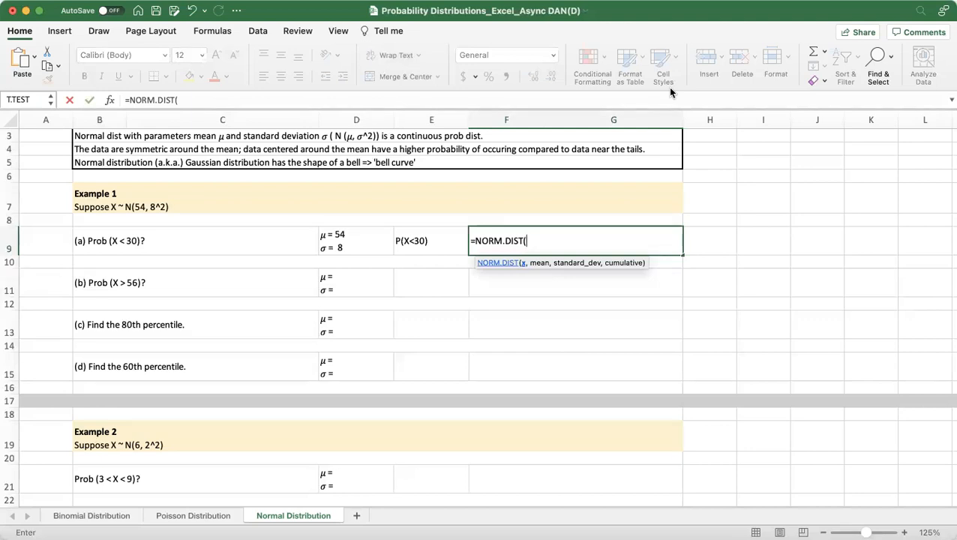
pyautogui.write('30, ')
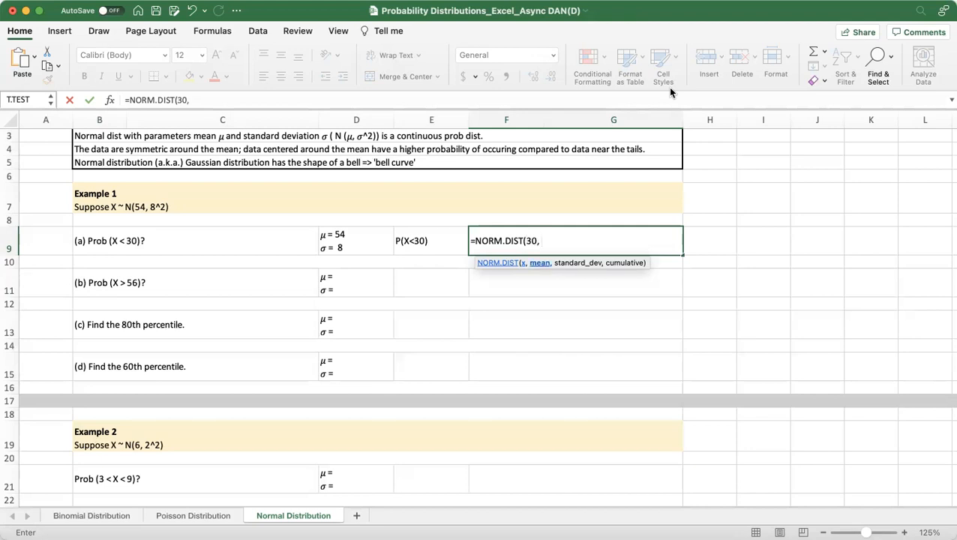
pyautogui.write('54, ')
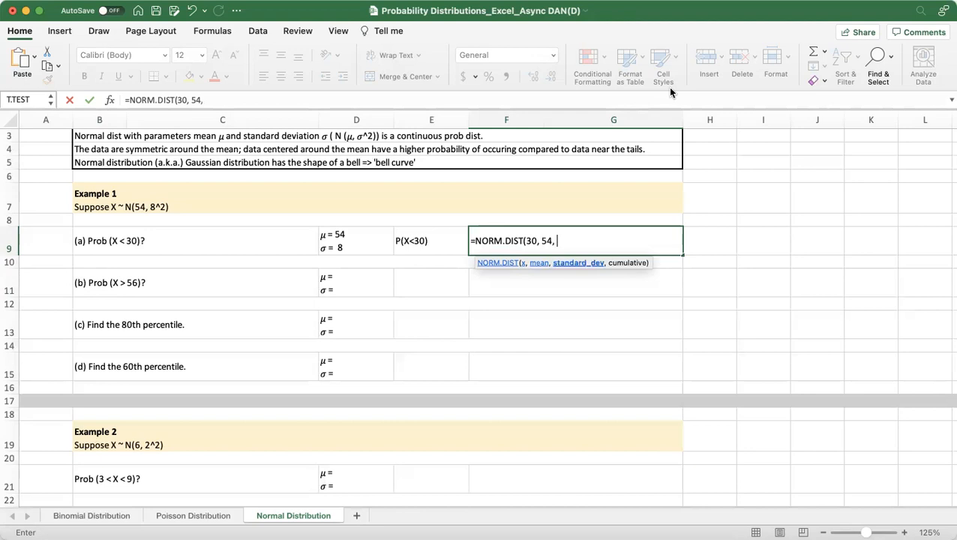
pyautogui.write('8, ')
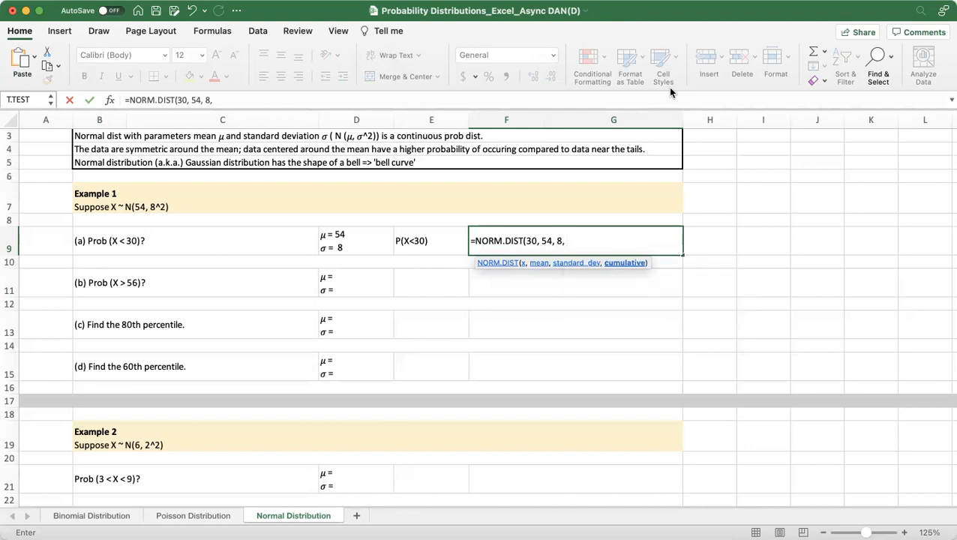
pyautogui.write('true)')
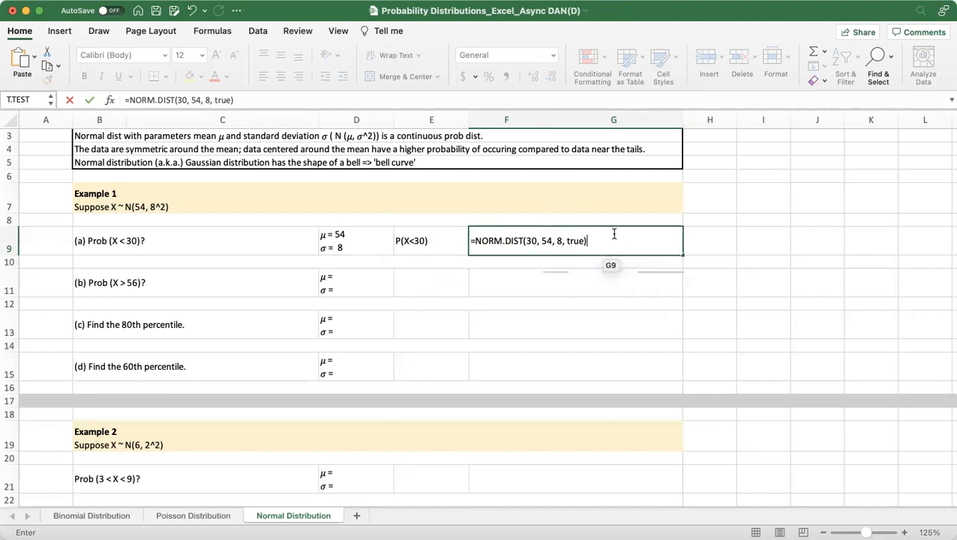
pyautogui.press('Return')
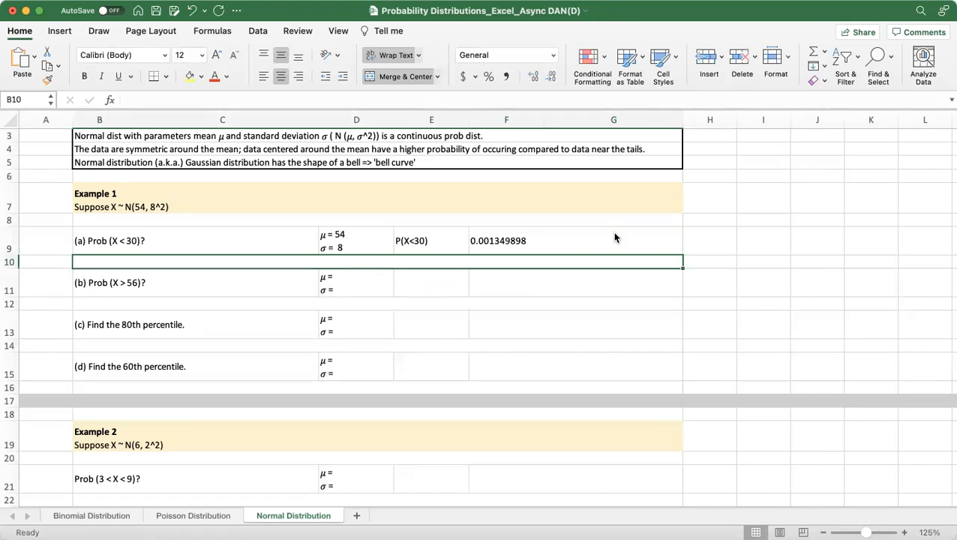
pyautogui.click(476, 249)
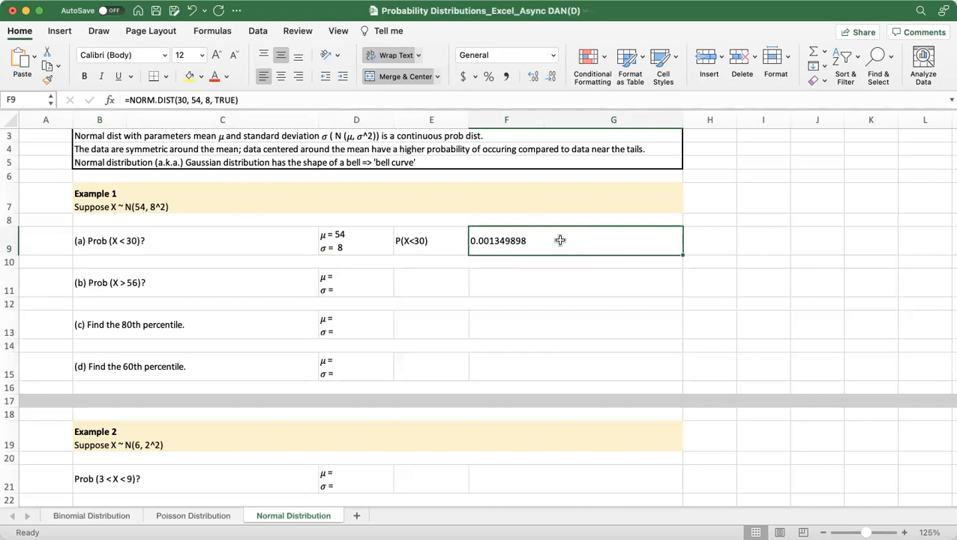
# Step: Enter μ = 54 and σ = 8 in D11 for part (b)
pyautogui.click(404, 283)
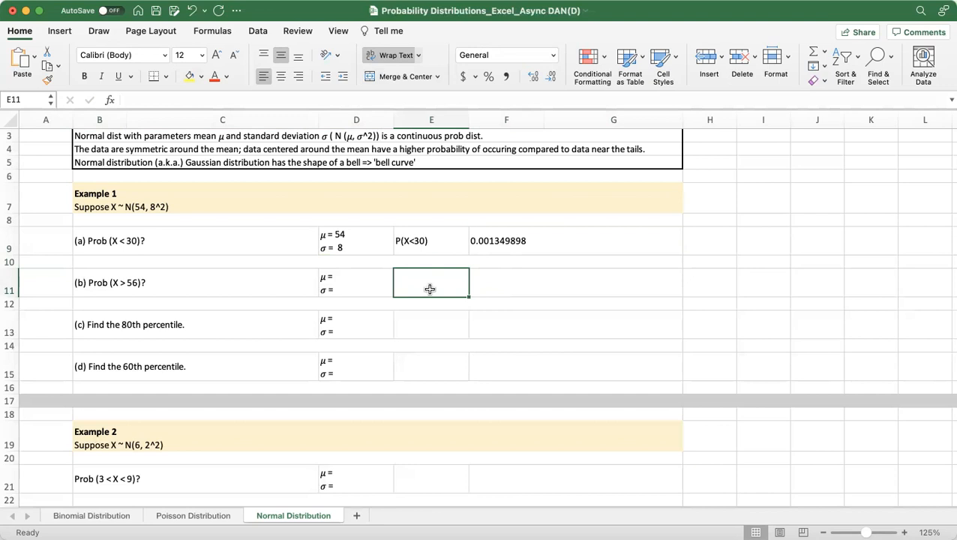
pyautogui.doubleClick(366, 280)
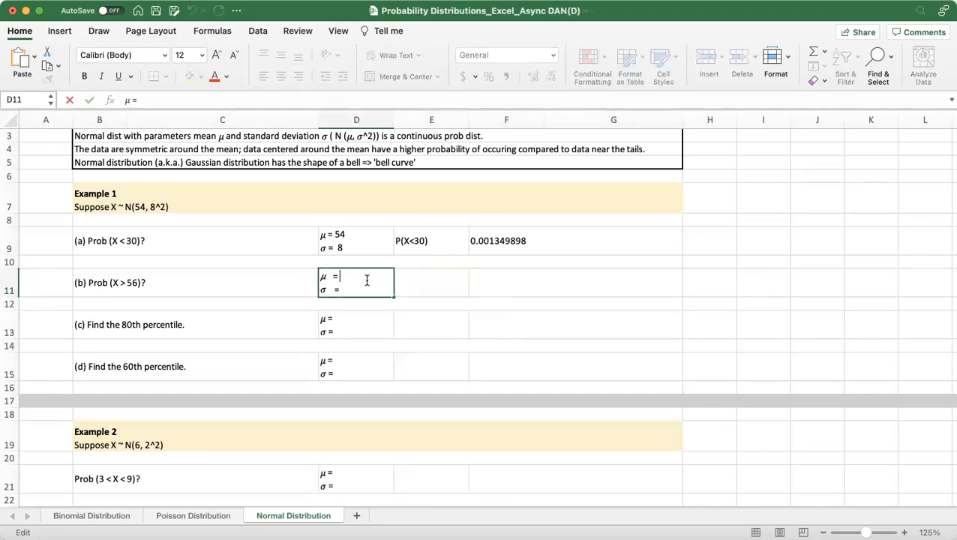
pyautogui.write('54')
pyautogui.press('Down')
pyautogui.write('8')
# Step: Label E11 as P(X>56) = 1 - P(X<=56) and widen column E to fit the text on one line
pyautogui.click(416, 276)
pyautogui.write('P(')
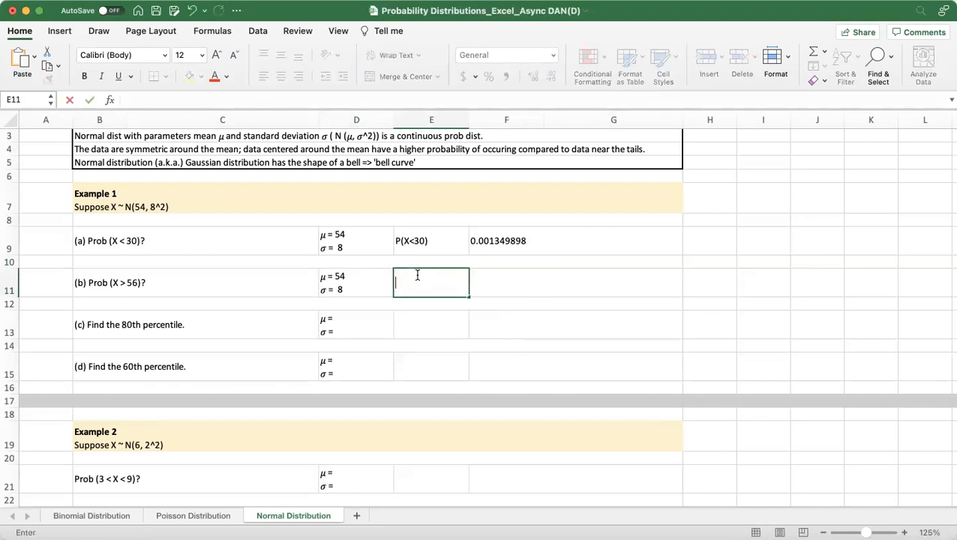
pyautogui.write('X>56)')
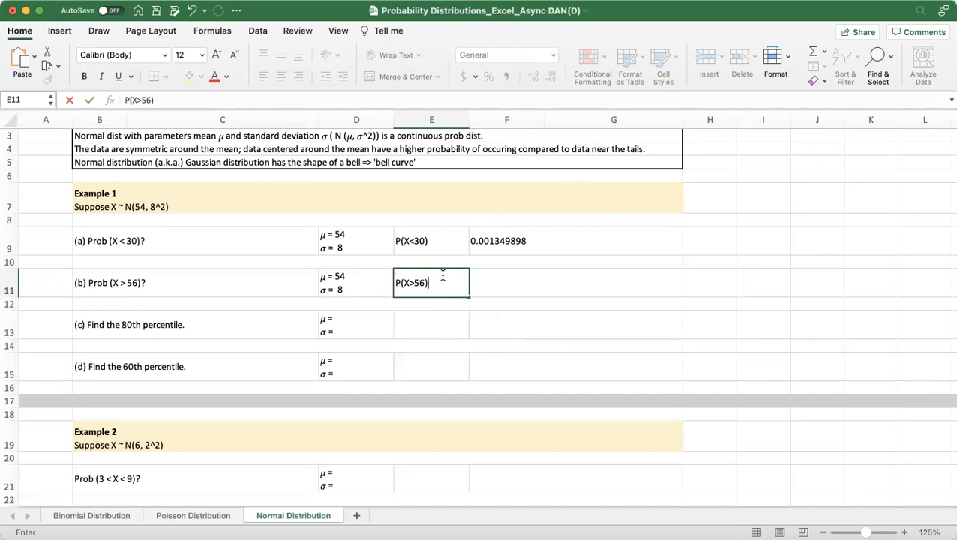
pyautogui.write('= 1 - P(X<=56')
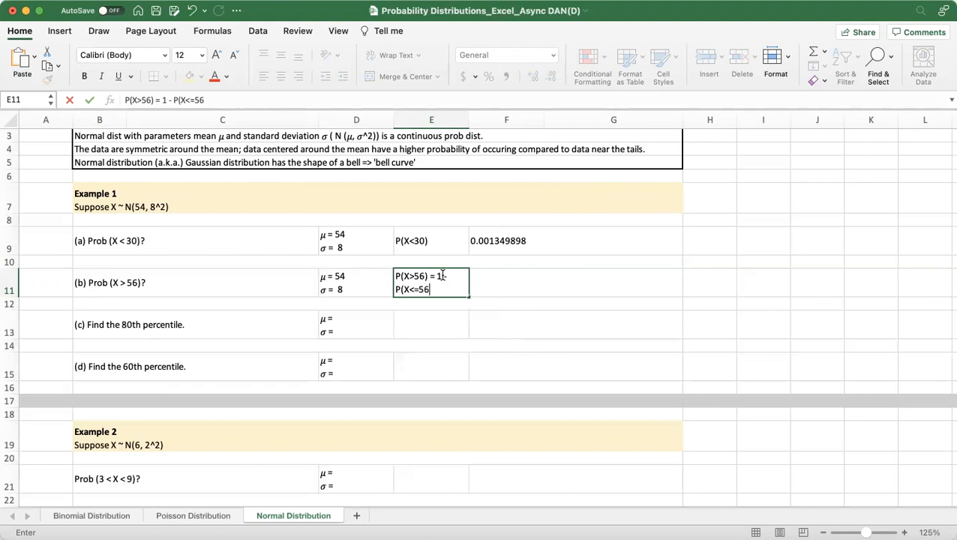
pyautogui.write(')')
pyautogui.click(540, 276)
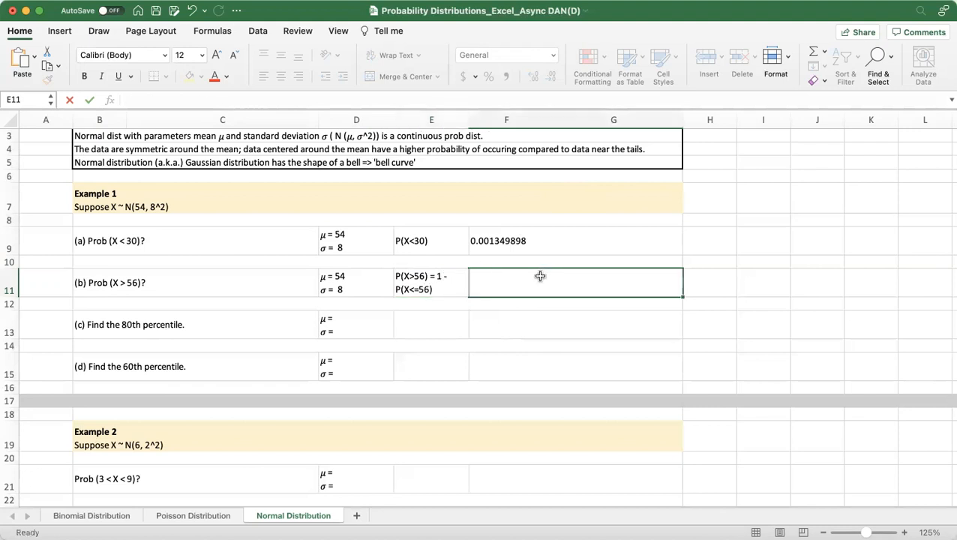
pyautogui.moveTo(468, 119); pyautogui.dragTo(490, 119)
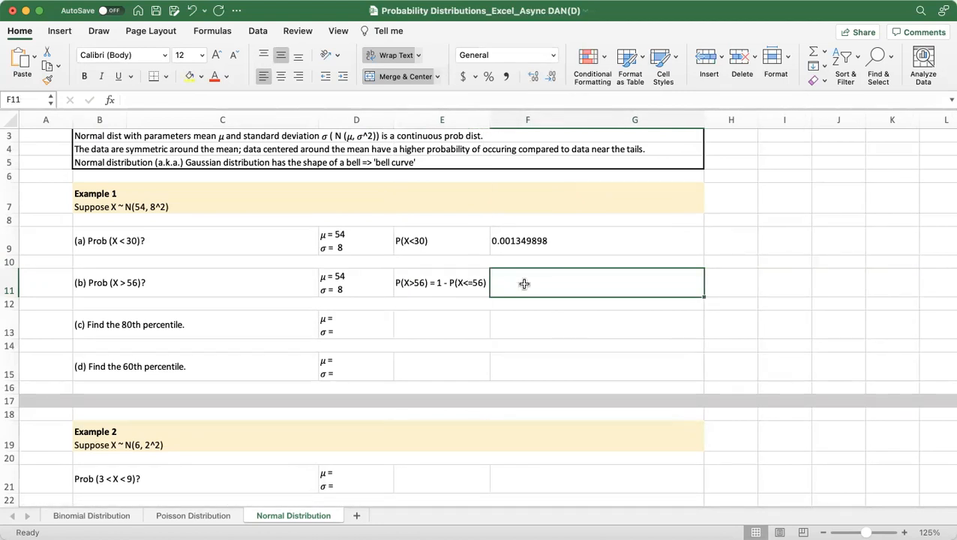
# Step: Calculate the part (b) probability in F11 with =1-NORM.DIST(56, 54, 8, TRUE)
pyautogui.doubleClick(583, 285)
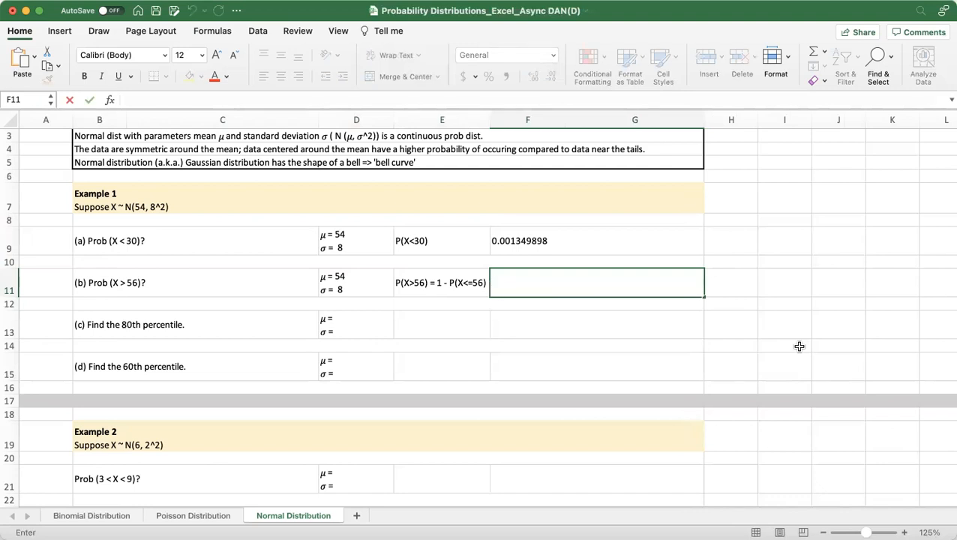
pyautogui.write('=1-NORM.DI')
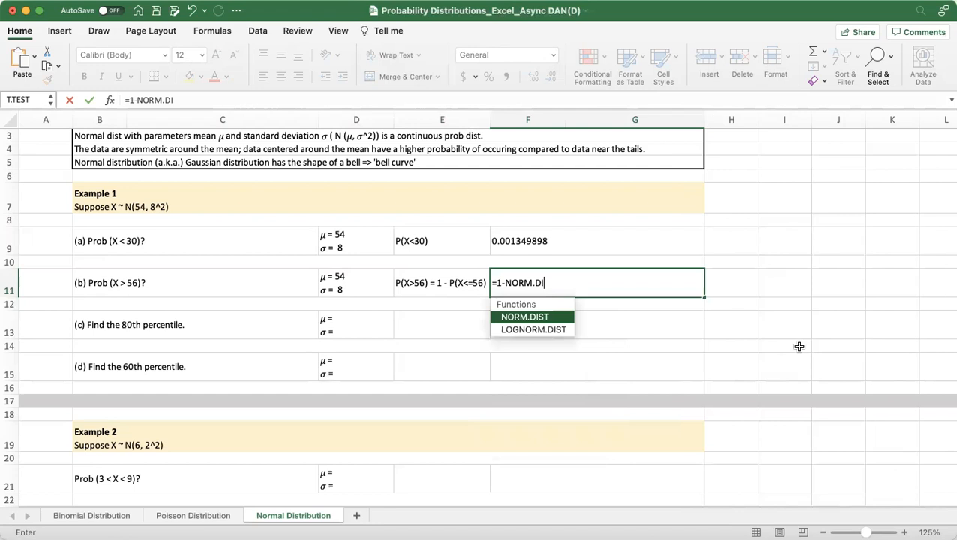
pyautogui.write('ST(56')
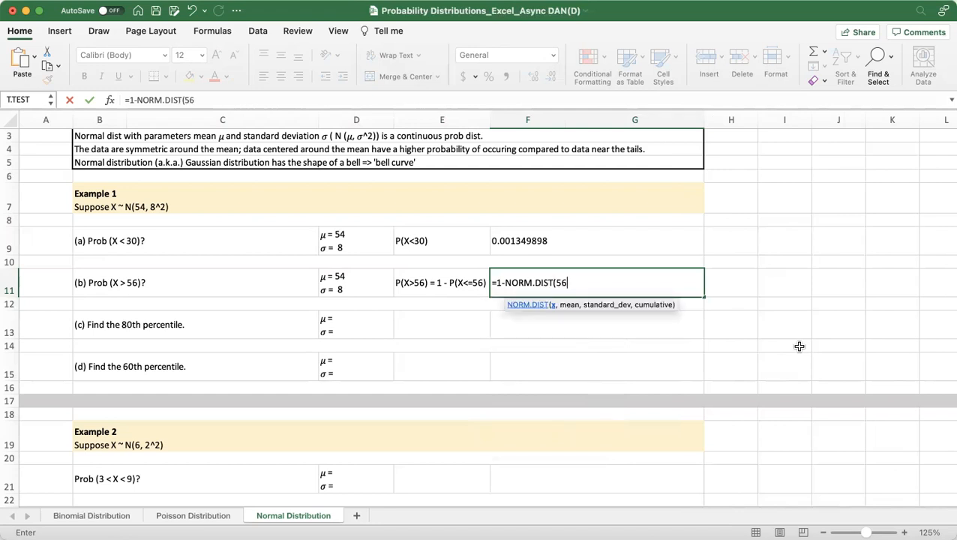
pyautogui.write(', 54')
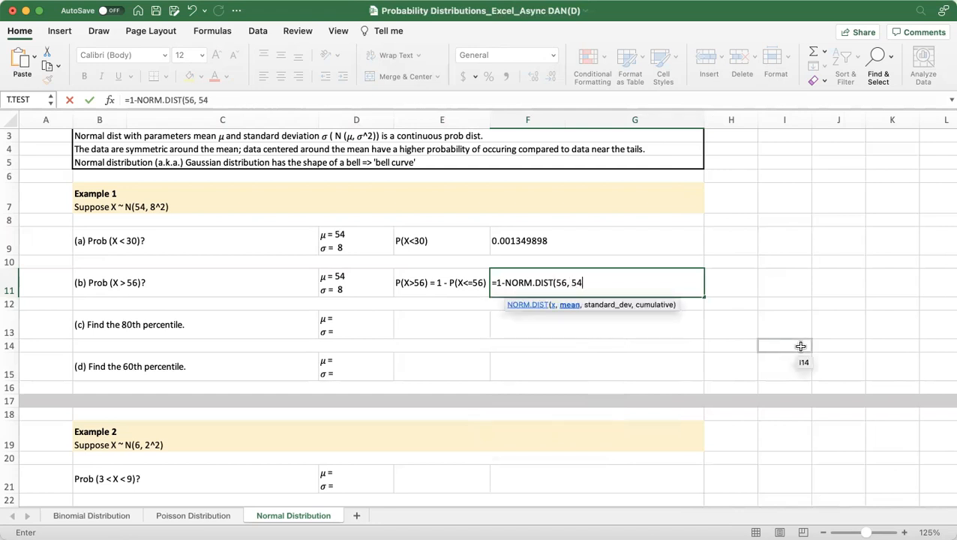
pyautogui.write(', 8, ')
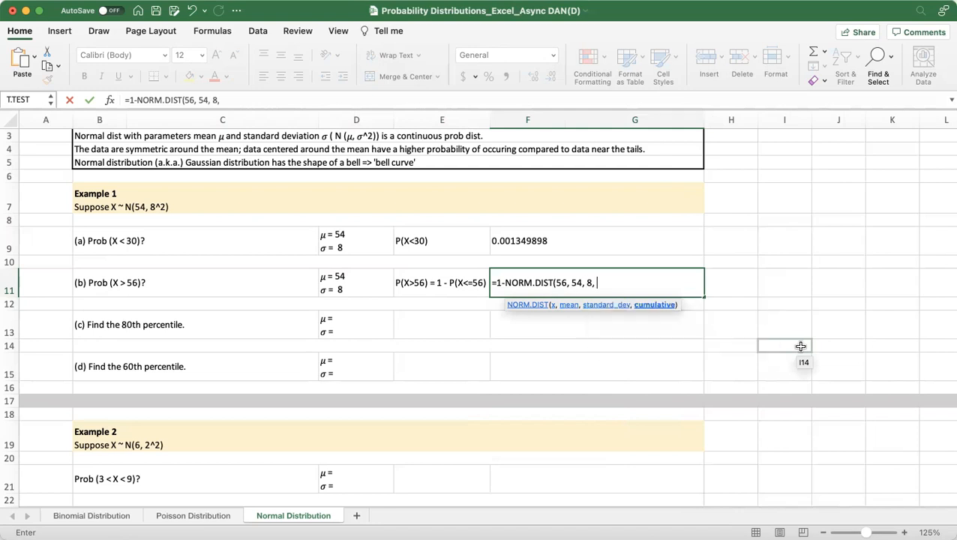
pyautogui.write('TRUE)')
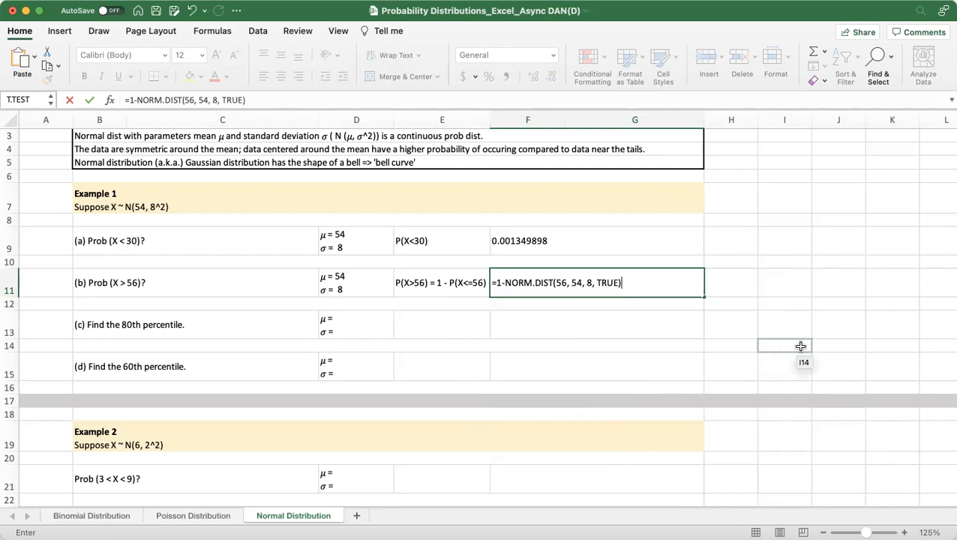
pyautogui.press('Return')
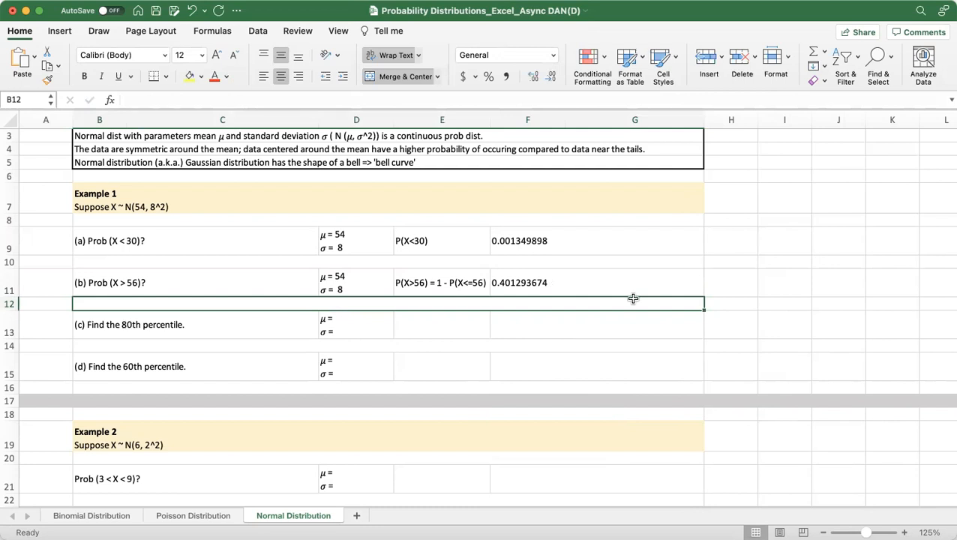
# Step: Label E13 for part (c), the 80th percentile, as P(X<=k) = 0.8
pyautogui.click(368, 327)
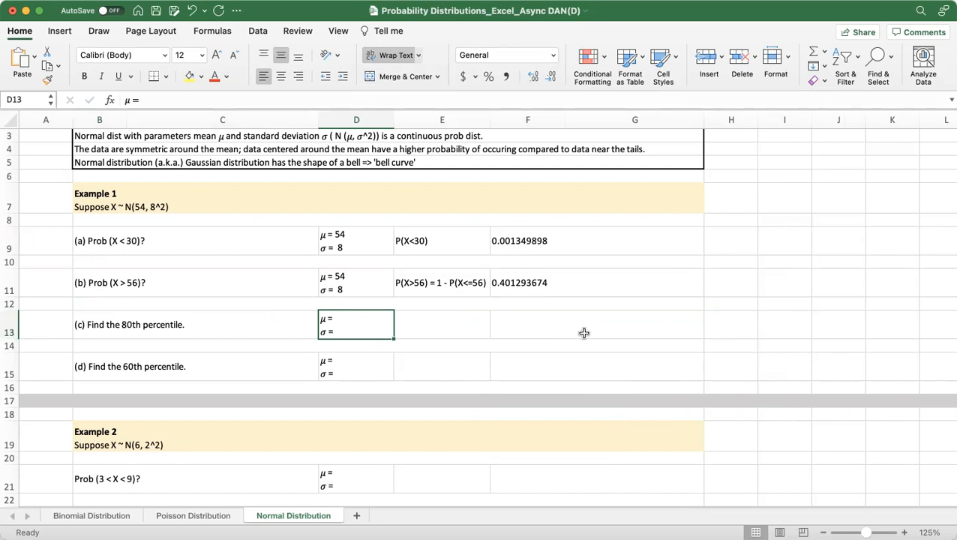
pyautogui.doubleClick(443, 320)
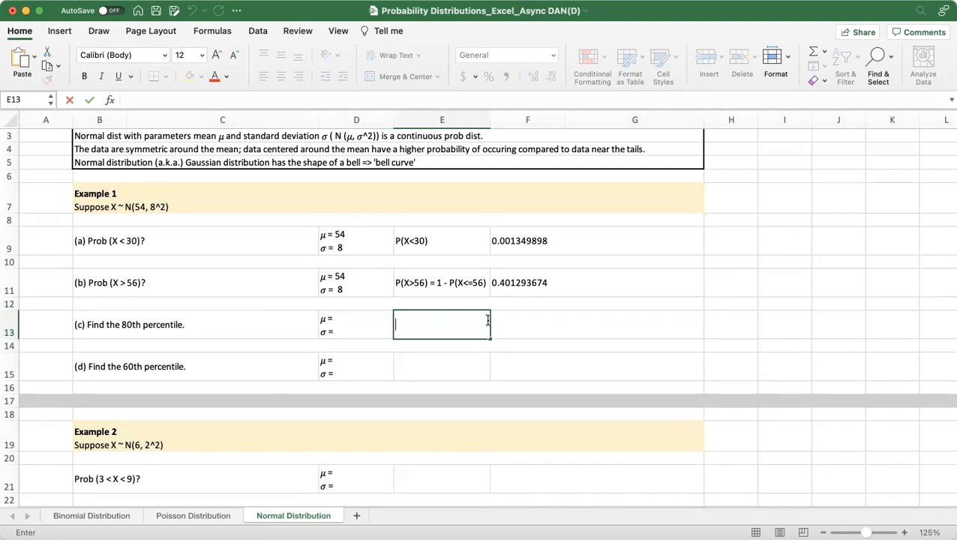
pyautogui.write('P(X<=k')
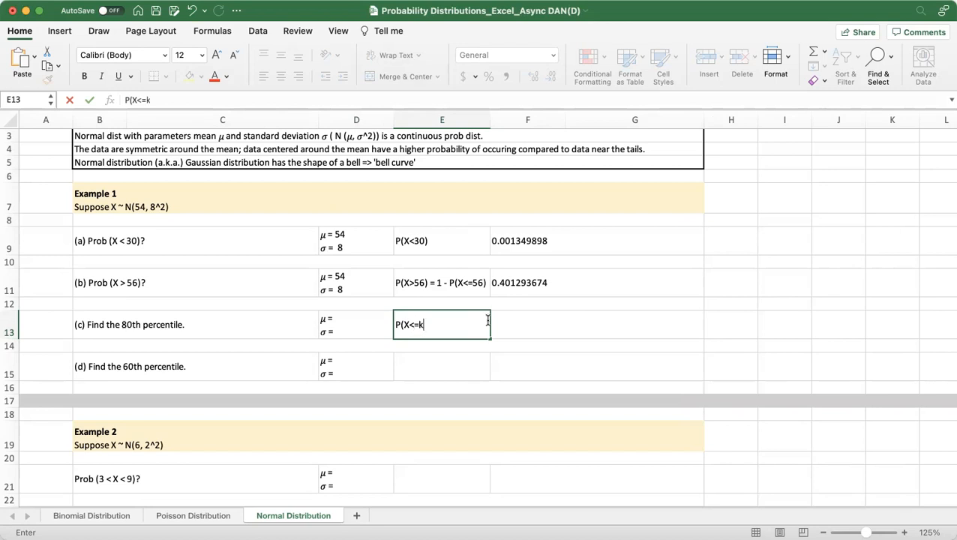
pyautogui.write(') = 0.8')
pyautogui.moveTo(462, 324); pyautogui.dragTo(390, 324)
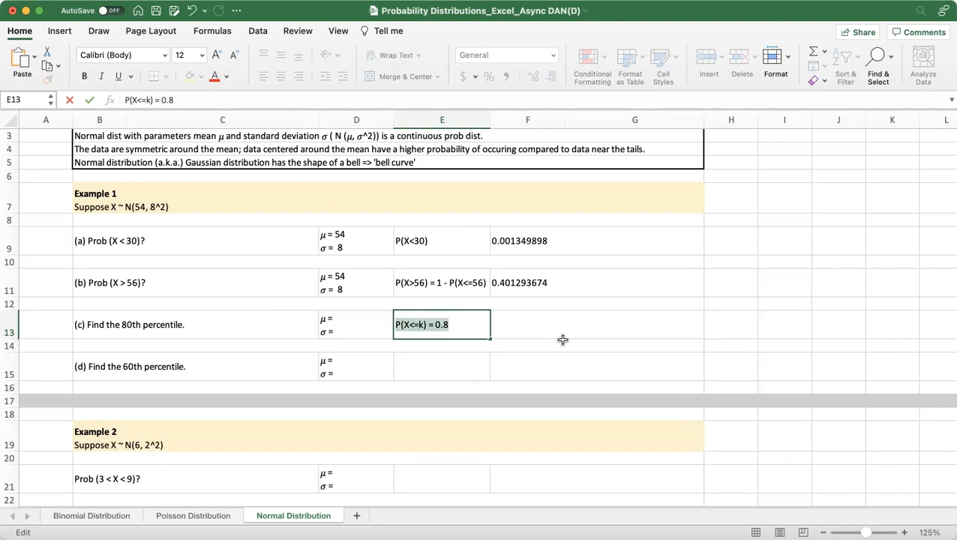
# Step: Calculate the 80th percentile in F13 with =NORM.INV(0.8, 54, 8)
pyautogui.click(547, 324)
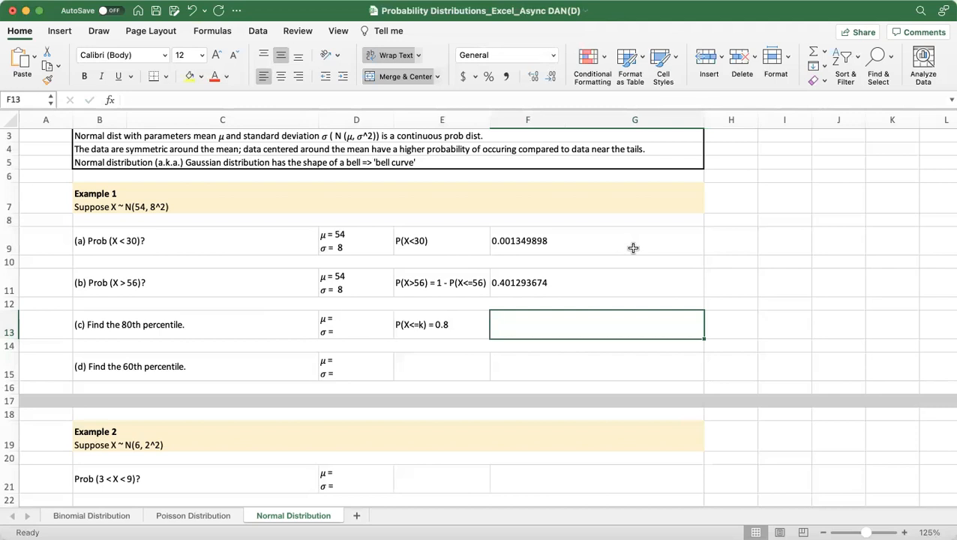
pyautogui.write('=nom')
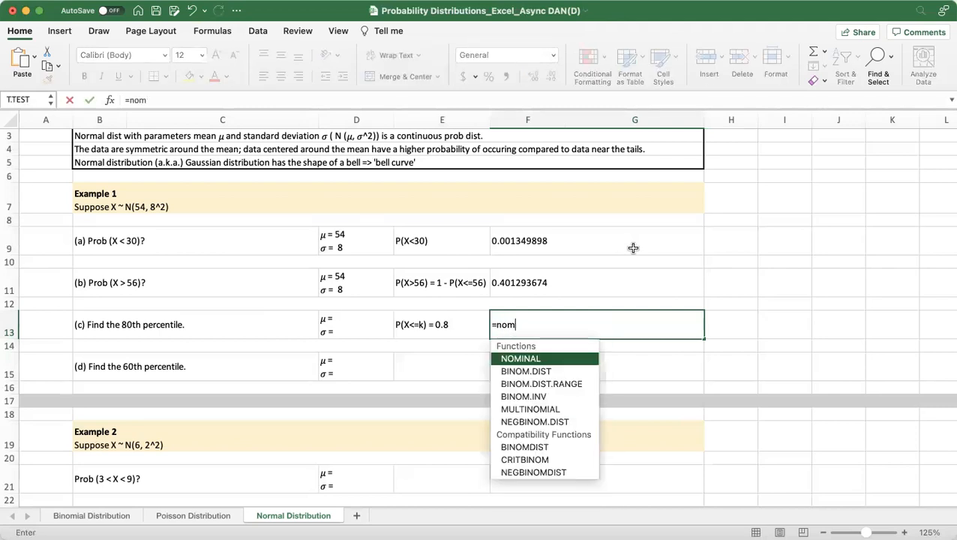
pyautogui.press('BackSpace')
pyautogui.press('BackSpace')
pyautogui.press('BackSpace')
pyautogui.write('NORM.')
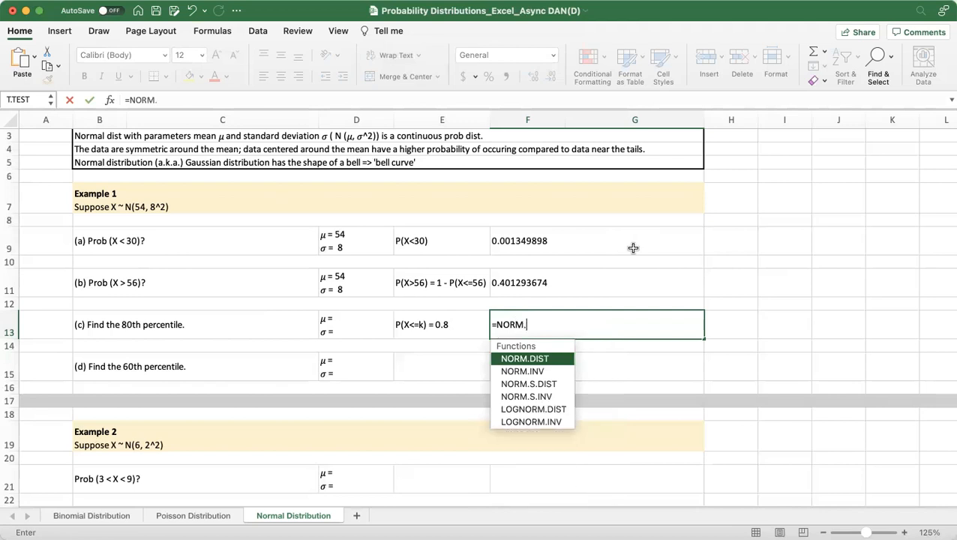
pyautogui.write('INV')
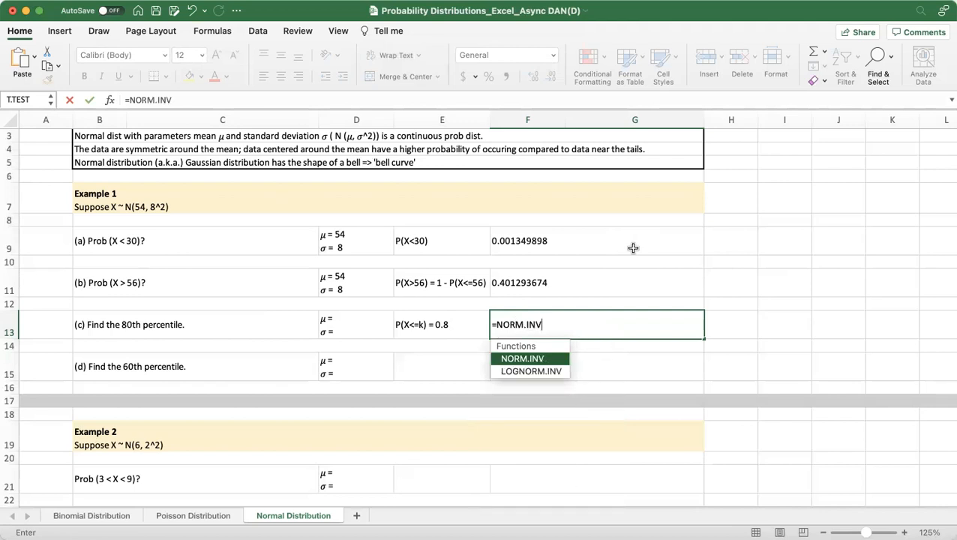
pyautogui.write('(')
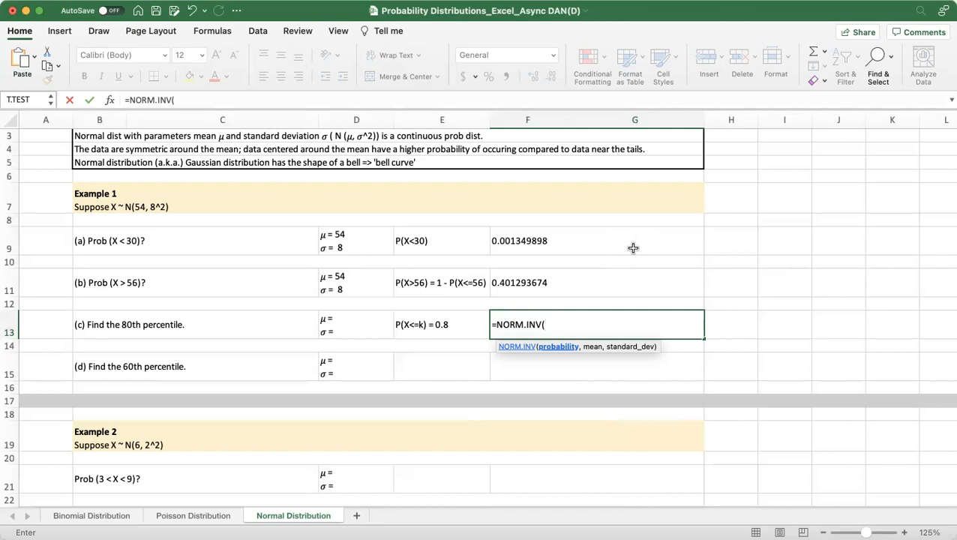
pyautogui.write('0.8')
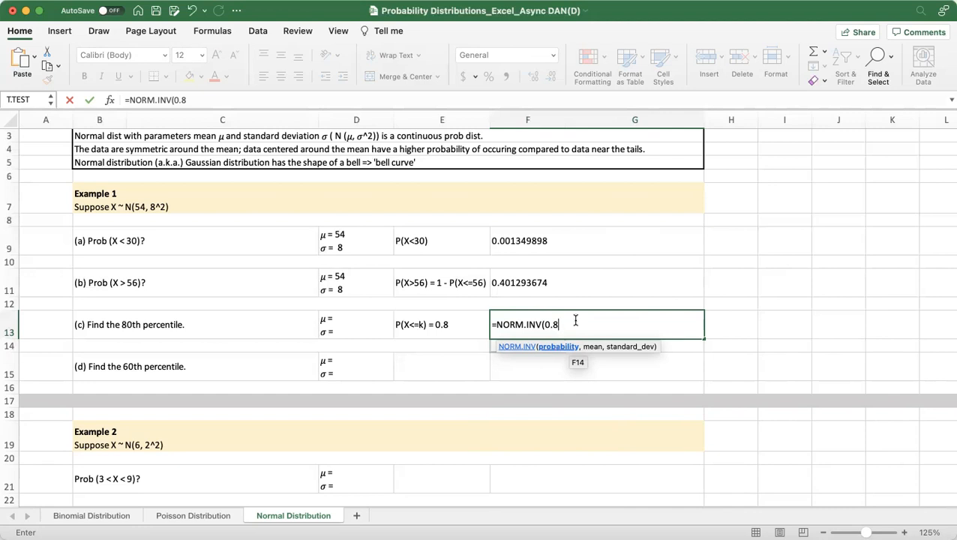
pyautogui.write(', 54, ')
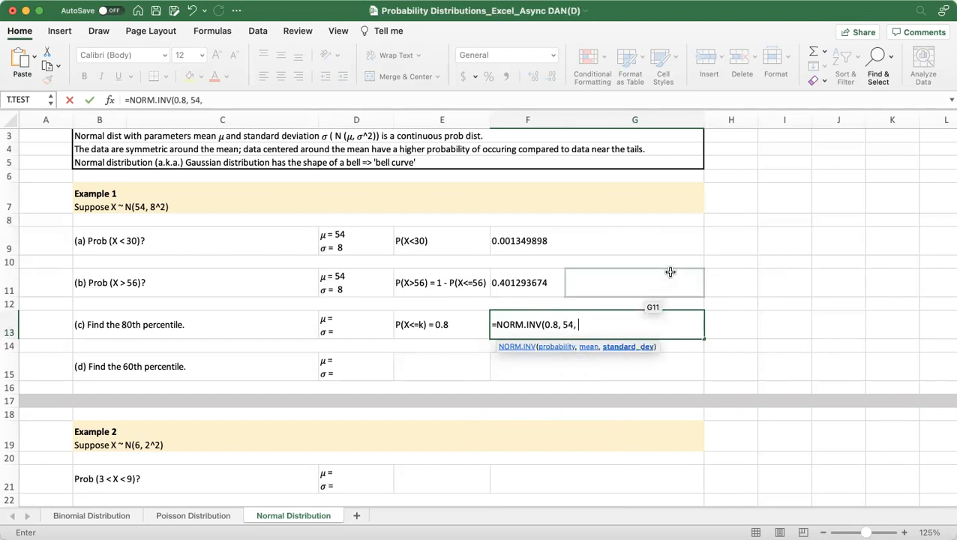
pyautogui.write('6')
pyautogui.press('BackSpace')
pyautogui.write('8)')
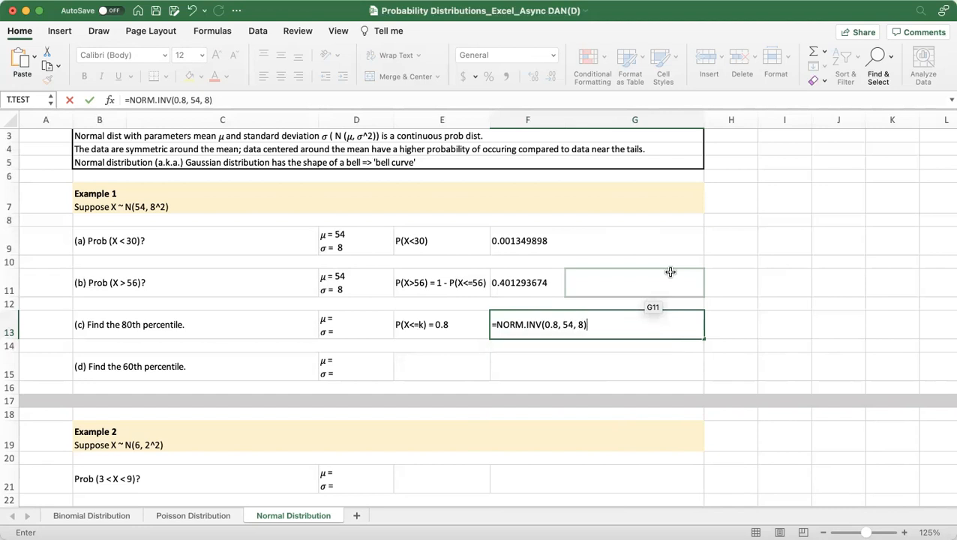
pyautogui.press('Return')
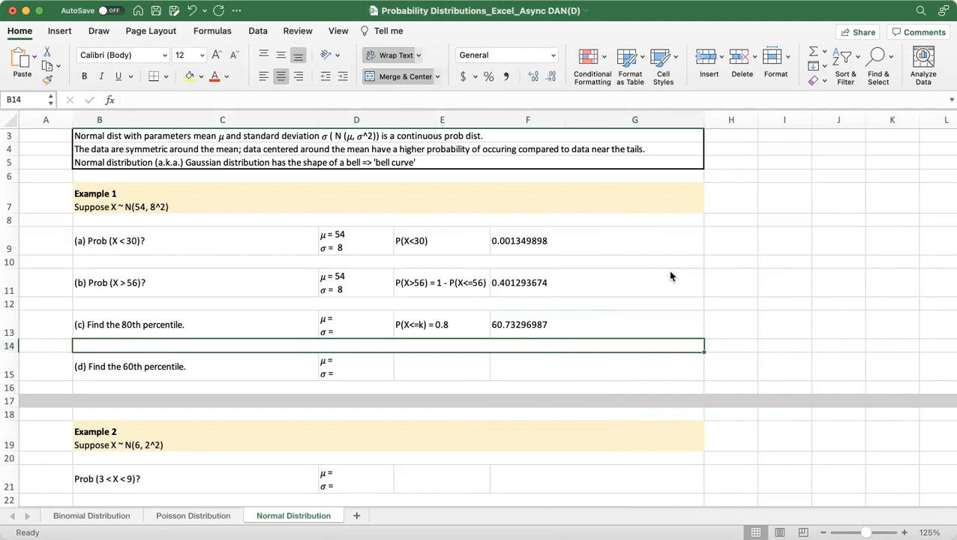
# Step: Note P(X<=60.732)=0.8 in H13 beside the part (c) answer and widen column H to fit the text
pyautogui.click(521, 324)
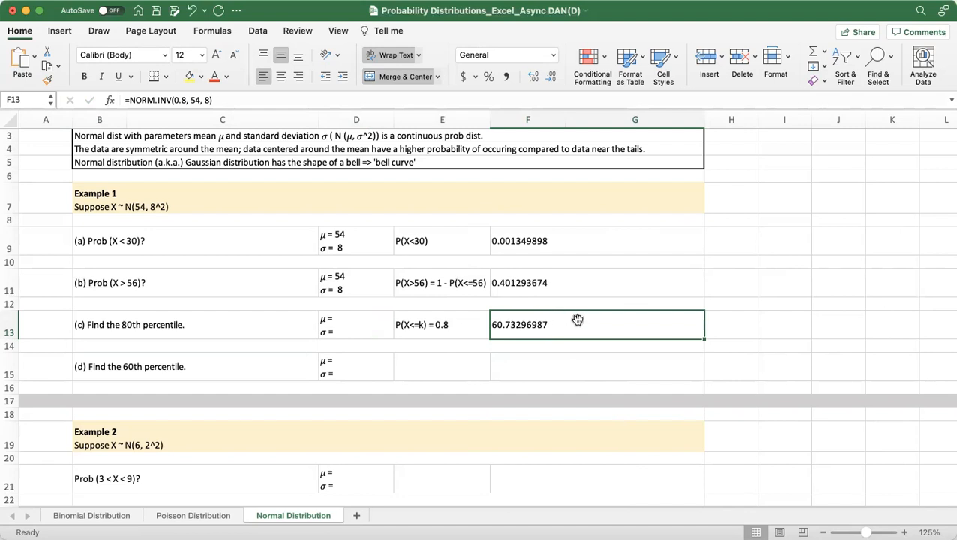
pyautogui.doubleClick(577, 322)
pyautogui.click(716, 324)
pyautogui.press('Escape')
pyautogui.click(716, 324)
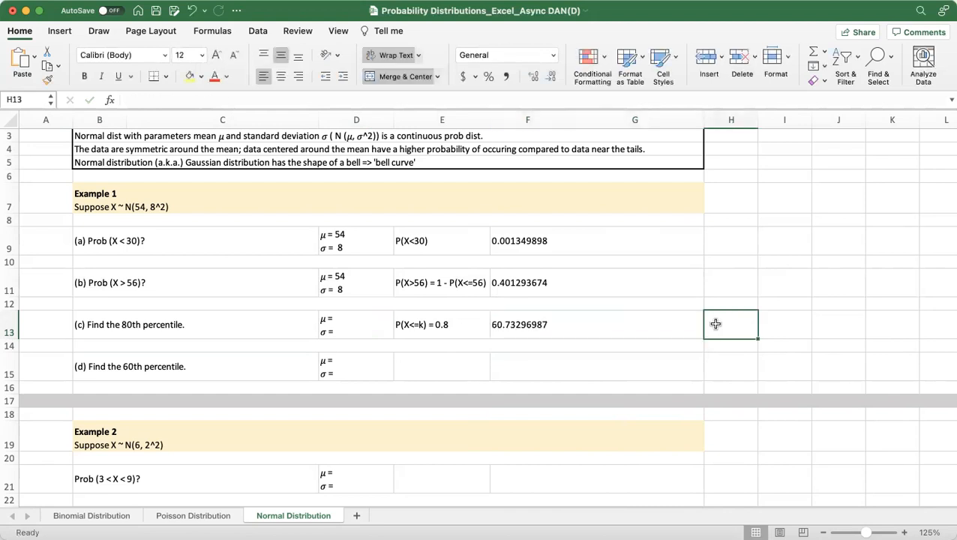
pyautogui.write('p')
pyautogui.press('BackSpace')
pyautogui.write('P')
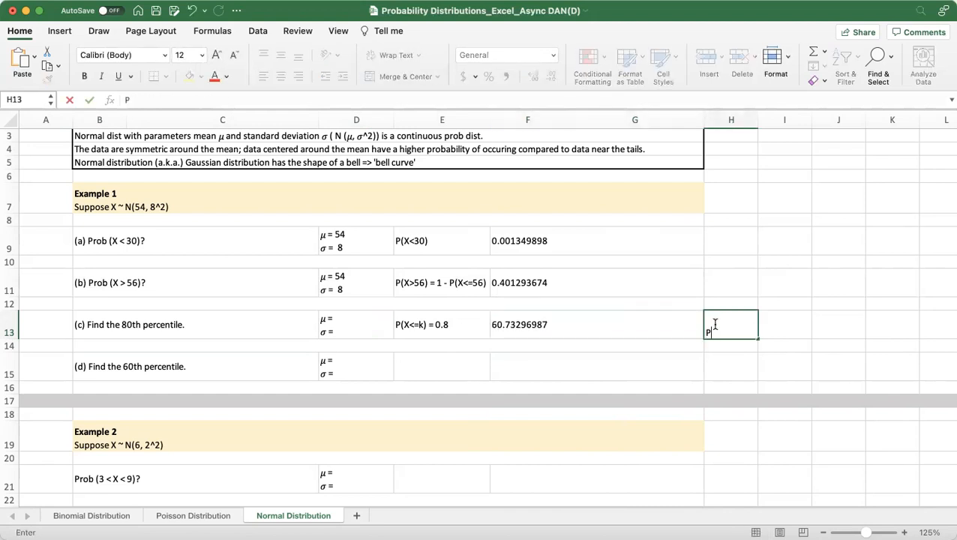
pyautogui.write('(X<=60.732)=0.8')
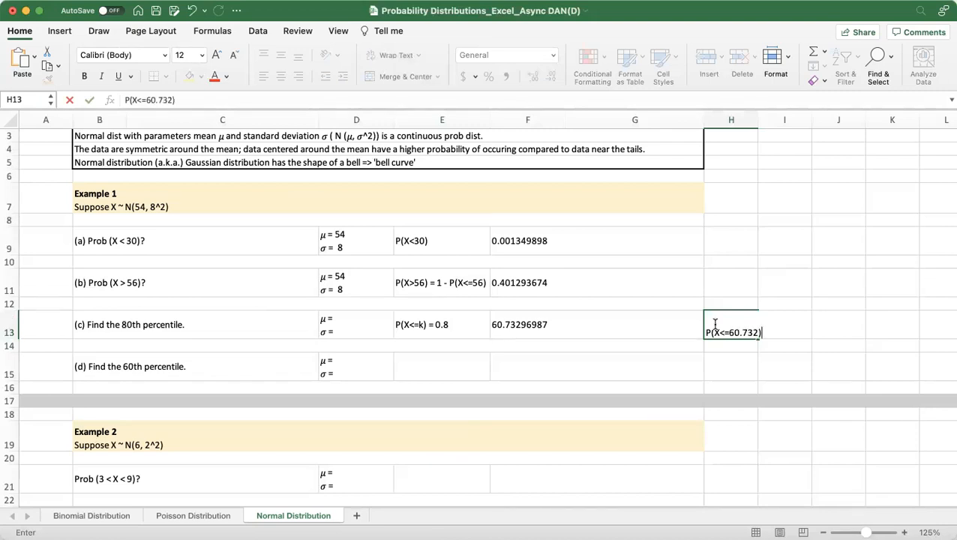
pyautogui.press('Return')
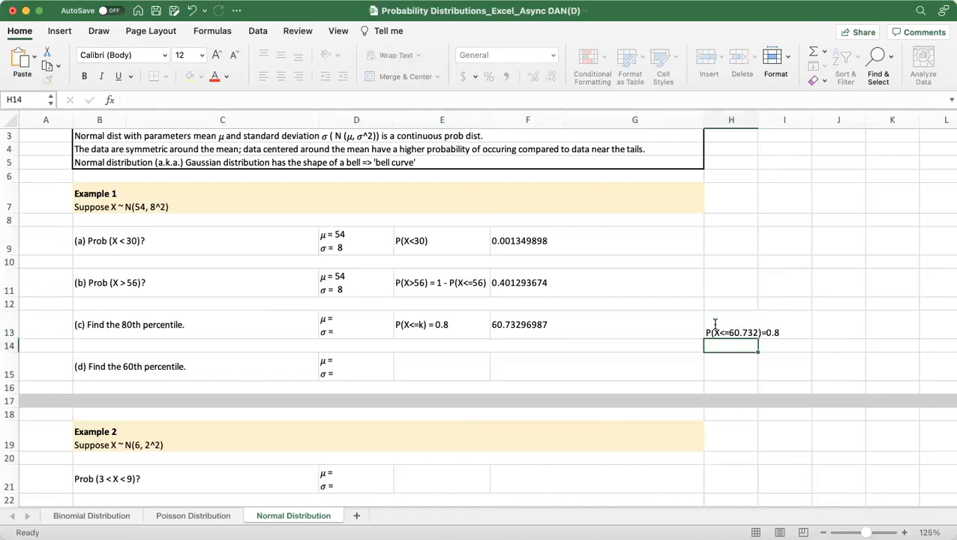
pyautogui.moveTo(762, 118); pyautogui.dragTo(784, 117)
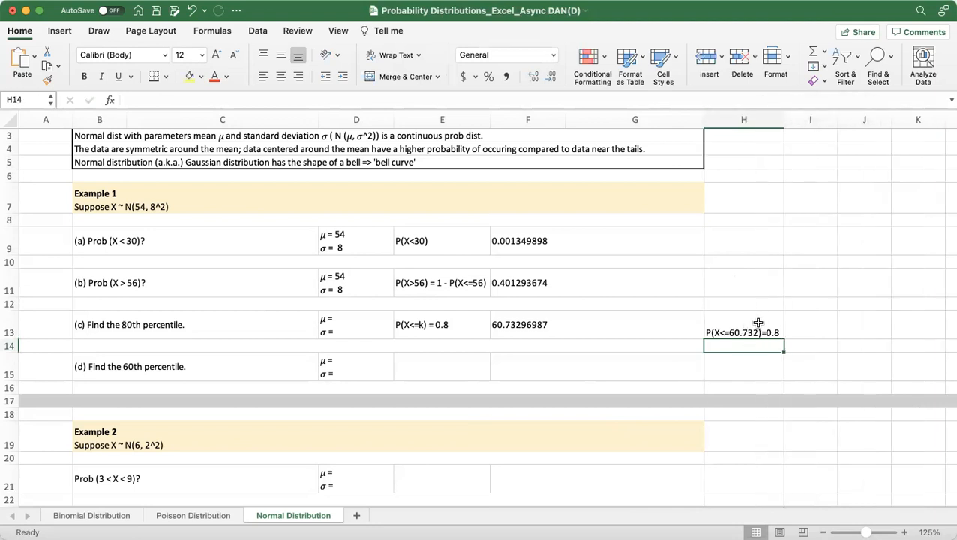
# Step: Label E15 for part (d), the 60th percentile, as P(X<=k)=0.6
pyautogui.click(438, 336)
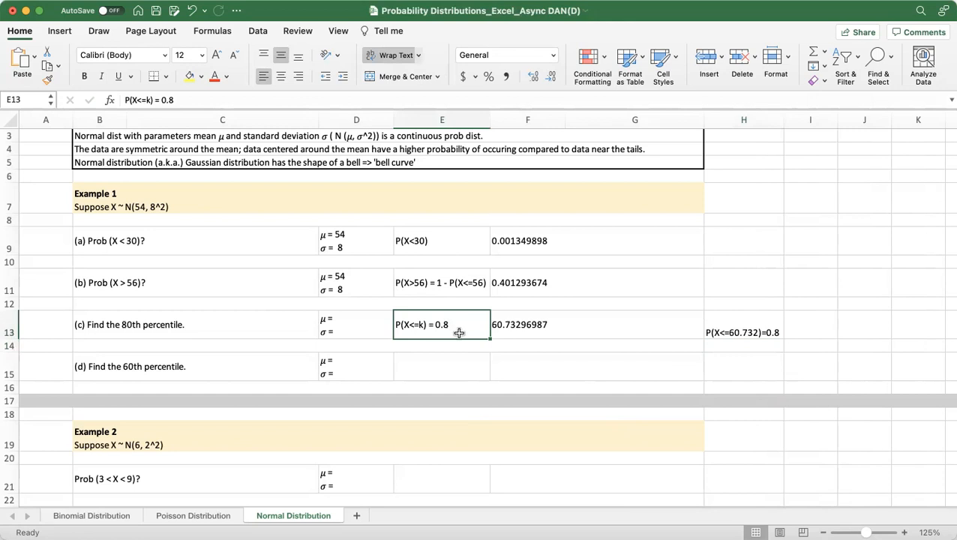
pyautogui.click(420, 366)
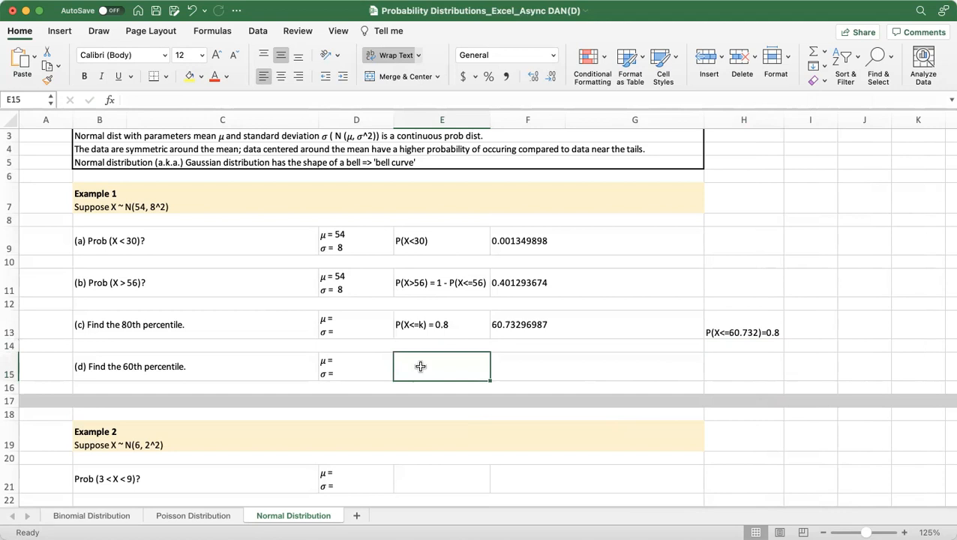
pyautogui.write('P(')
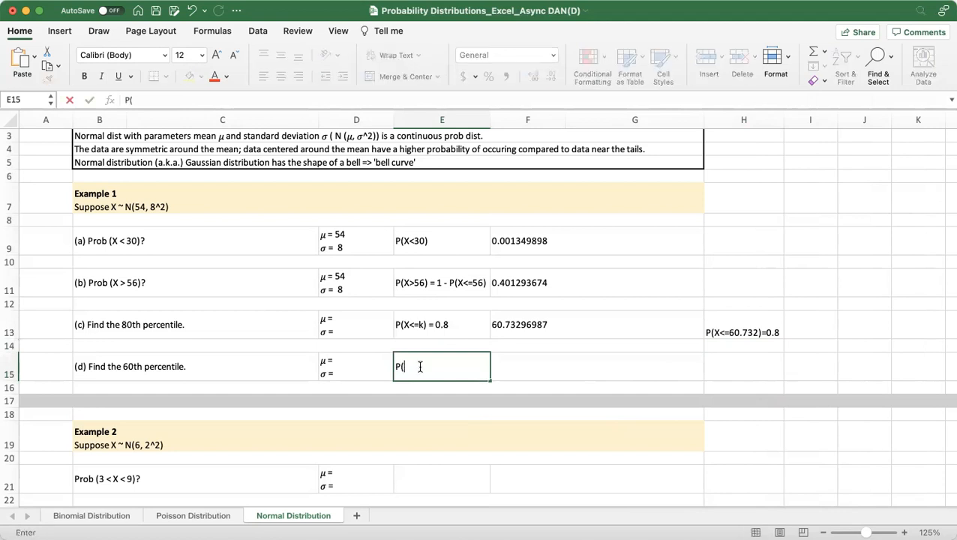
pyautogui.write('X<=k)=0.6')
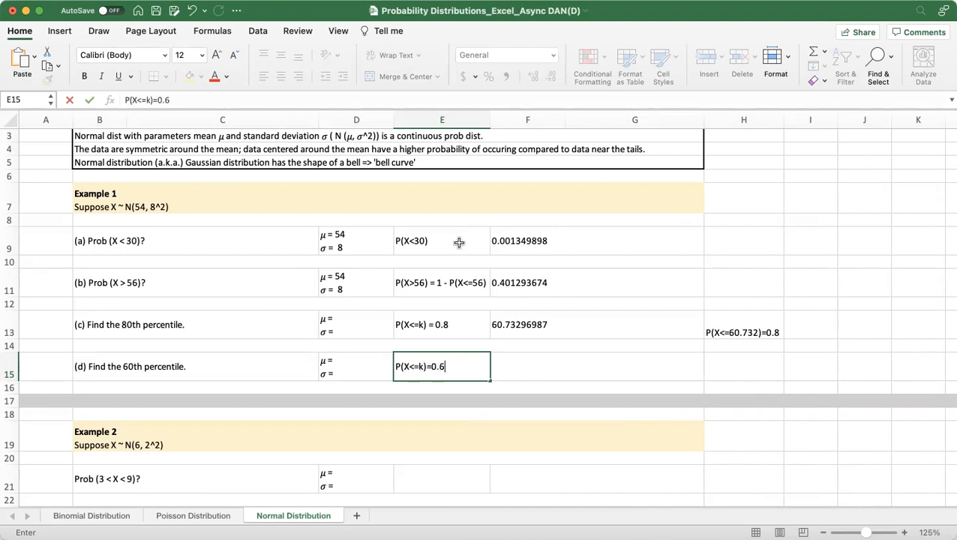
pyautogui.press('Tab')
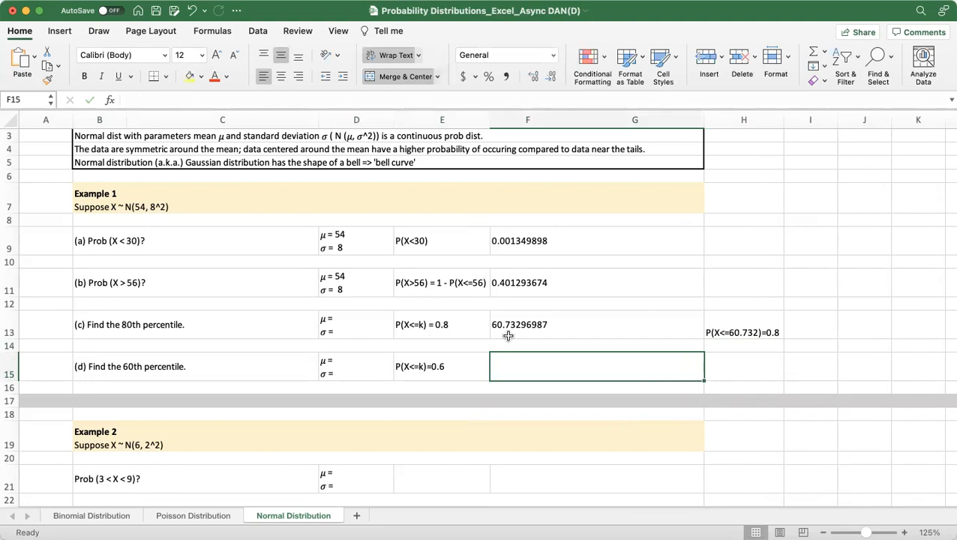
# Step: Calculate the 60th percentile in F15 with =norm.inv(0.6, 54, 8)
pyautogui.write('=norm.iv')
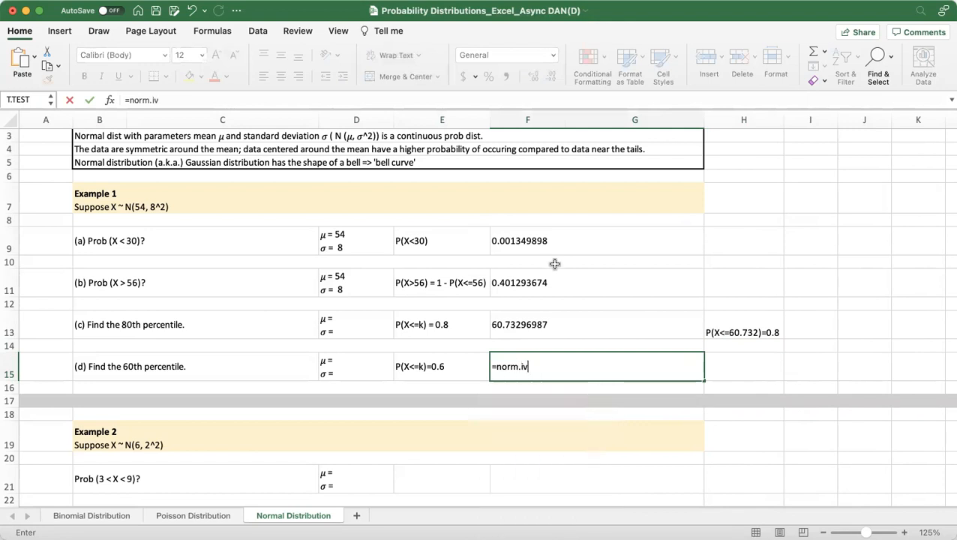
pyautogui.press('BackSpace')
pyautogui.write('nv(')
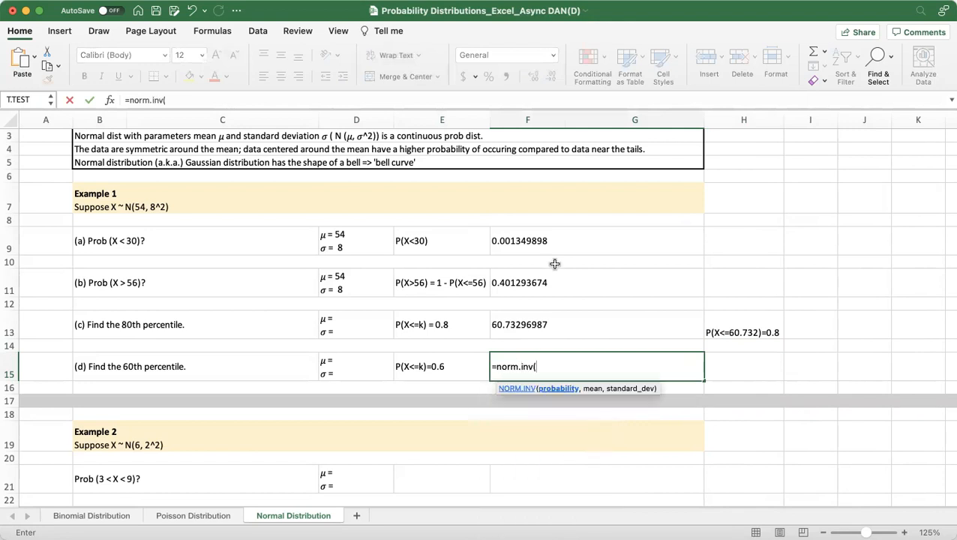
pyautogui.write('0.6, 54,')
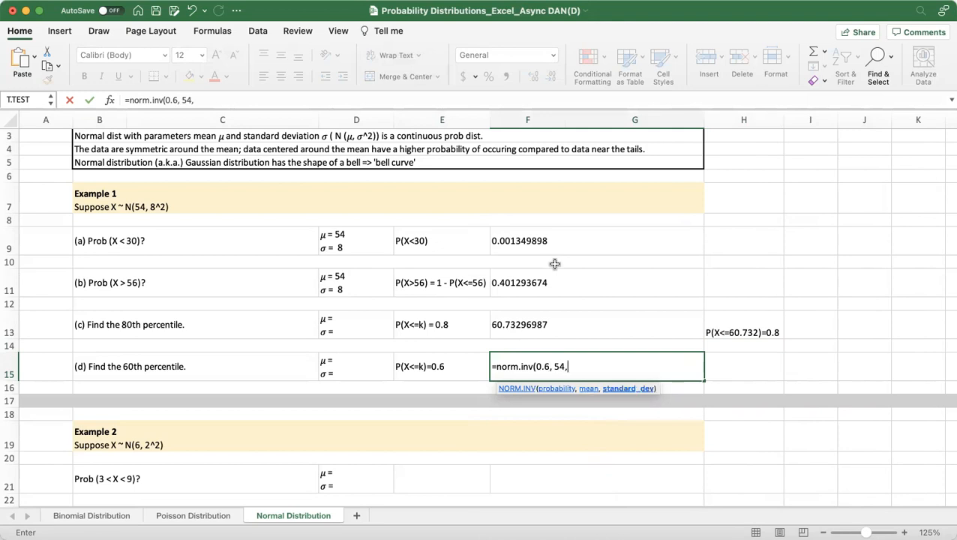
pyautogui.write(' 8)')
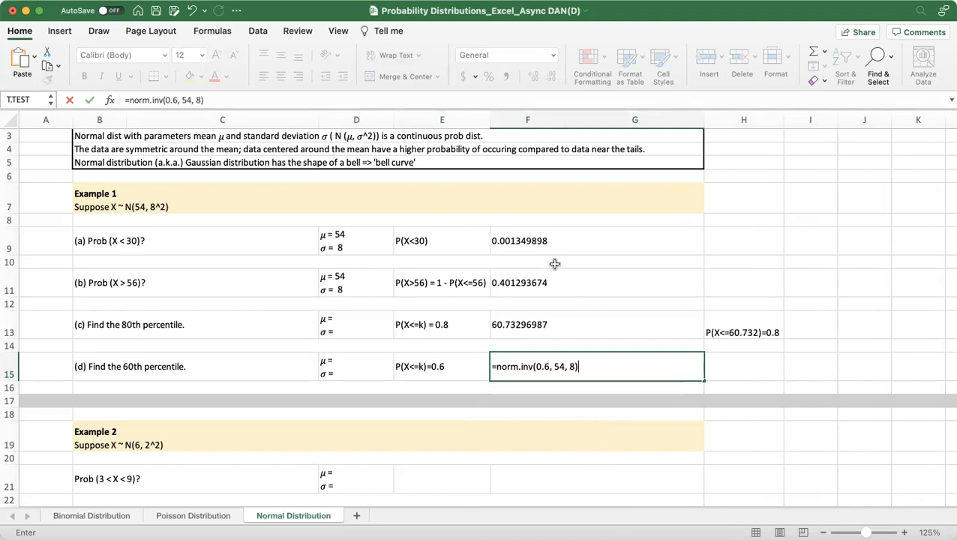
pyautogui.press('Return')
pyautogui.press('Return')
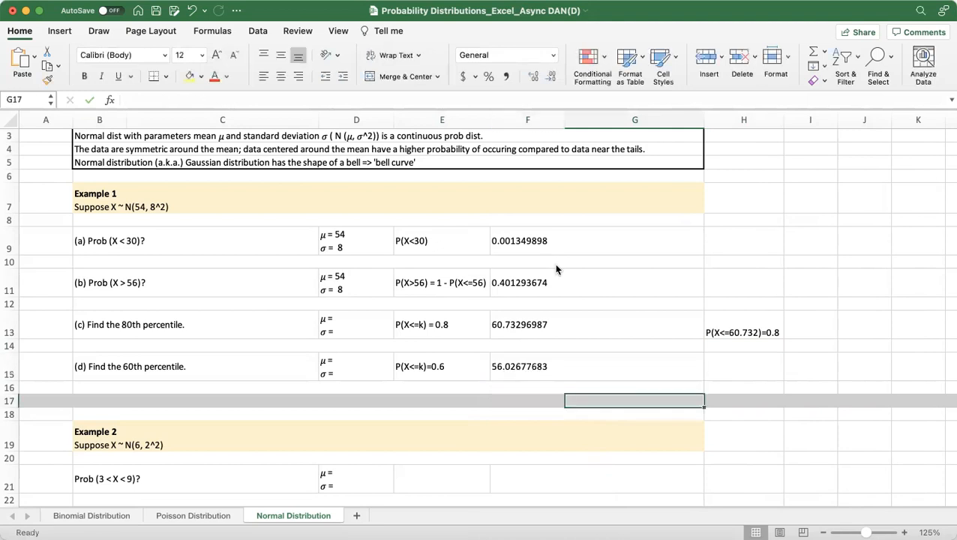
# Step: Note P(X<=56.02)=0.6 in H15 beside the part (d) answer
pyautogui.click(745, 362)
pyautogui.write('P(')
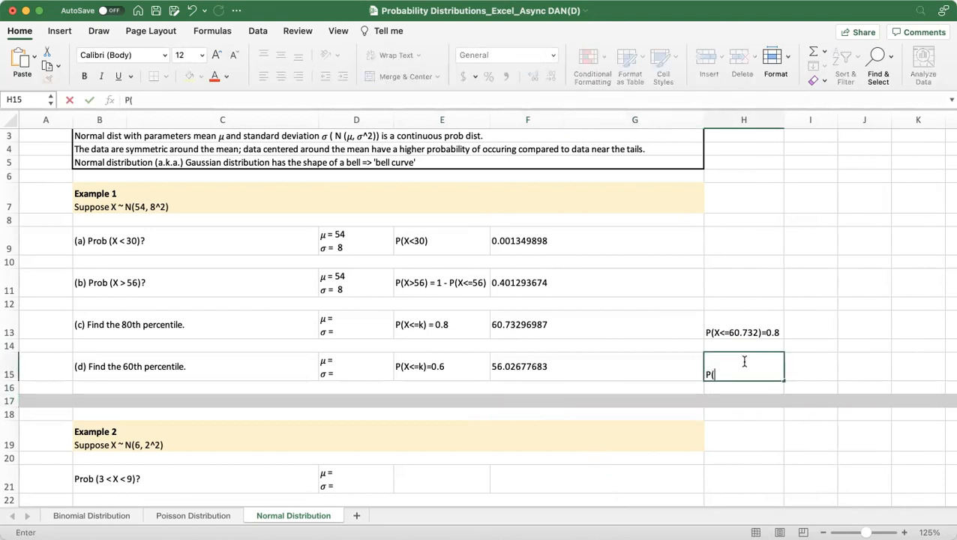
pyautogui.write('X<=56.02)=0.6')
pyautogui.press('Return')
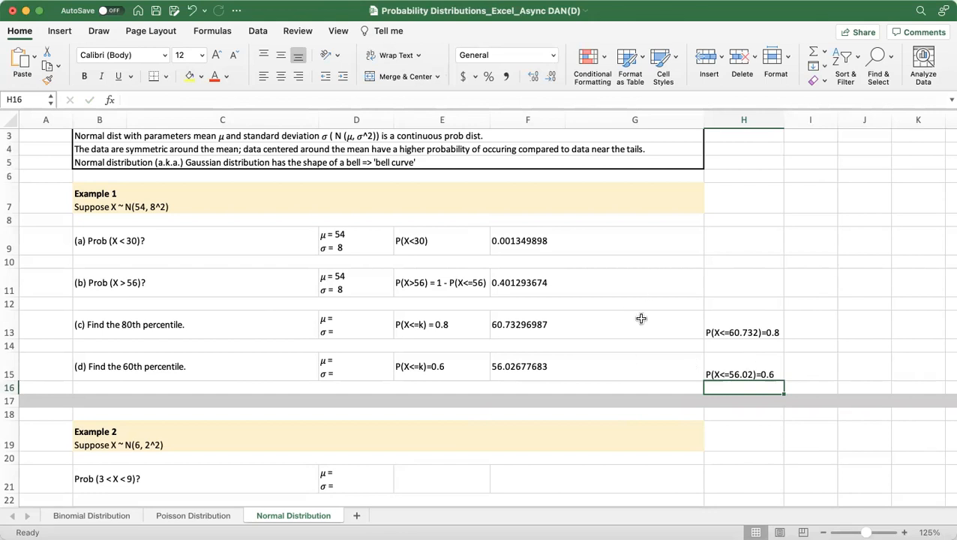
# Step: Express Example 2's Prob (3 < X < 9) in E21 as P(X<9) - P(X<3)
pyautogui.scroll(-1, 630, 339)
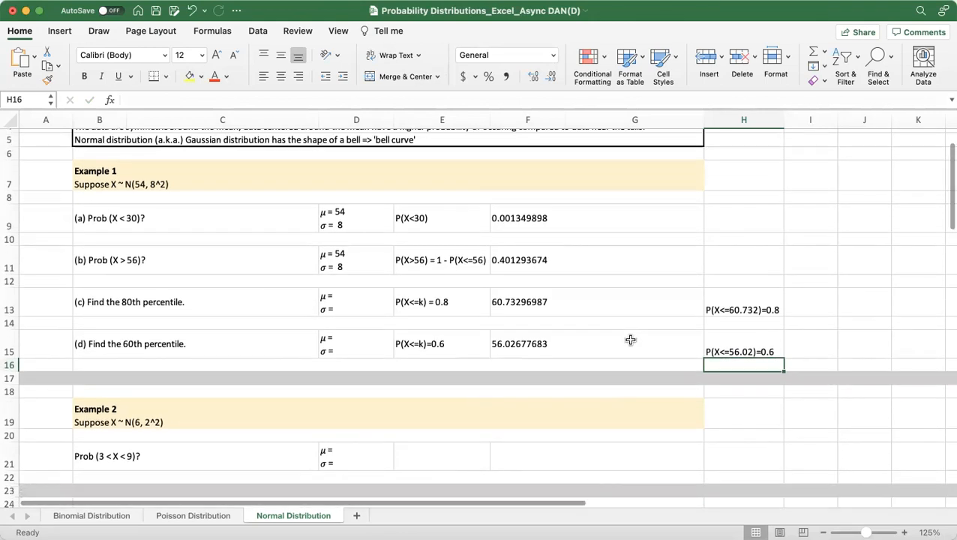
pyautogui.scroll(-2, 630, 339)
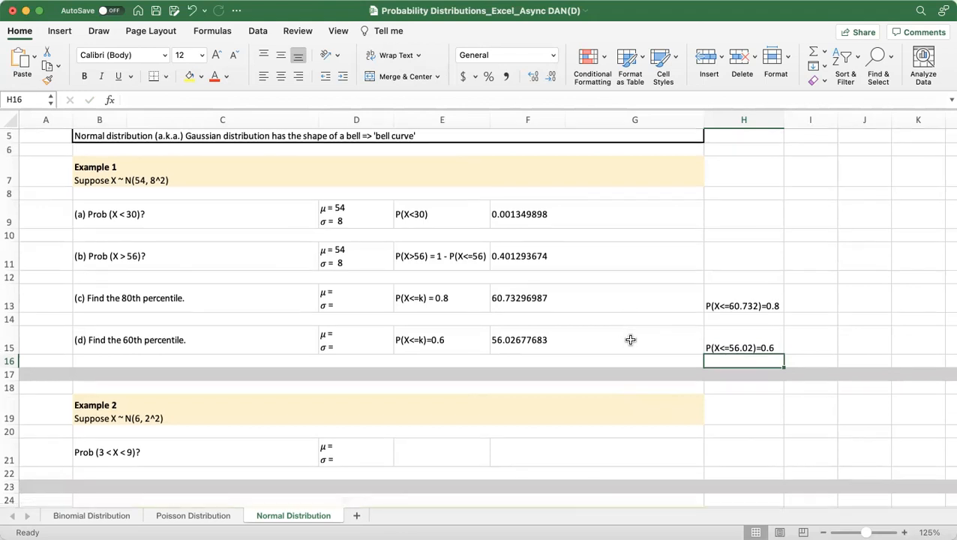
pyautogui.scroll(-3, 630, 340)
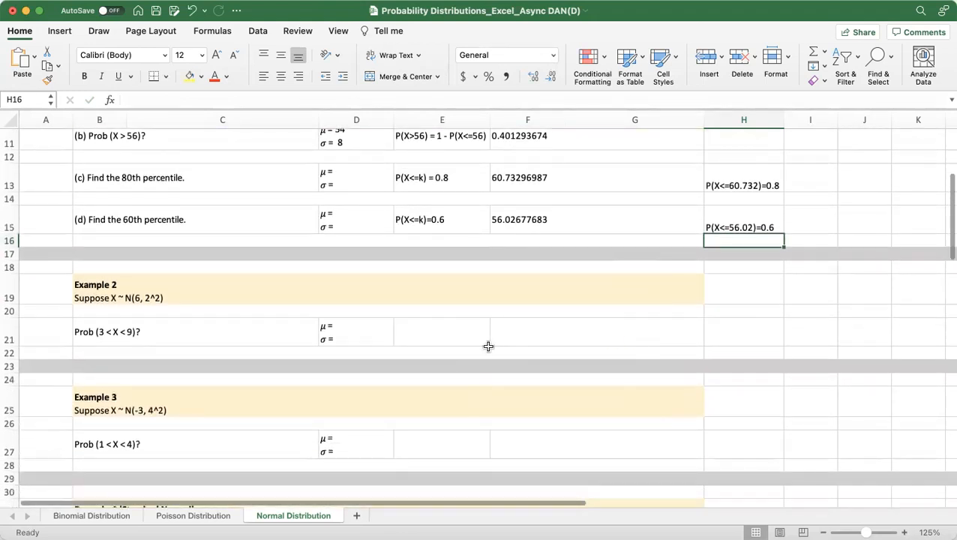
pyautogui.click(277, 301)
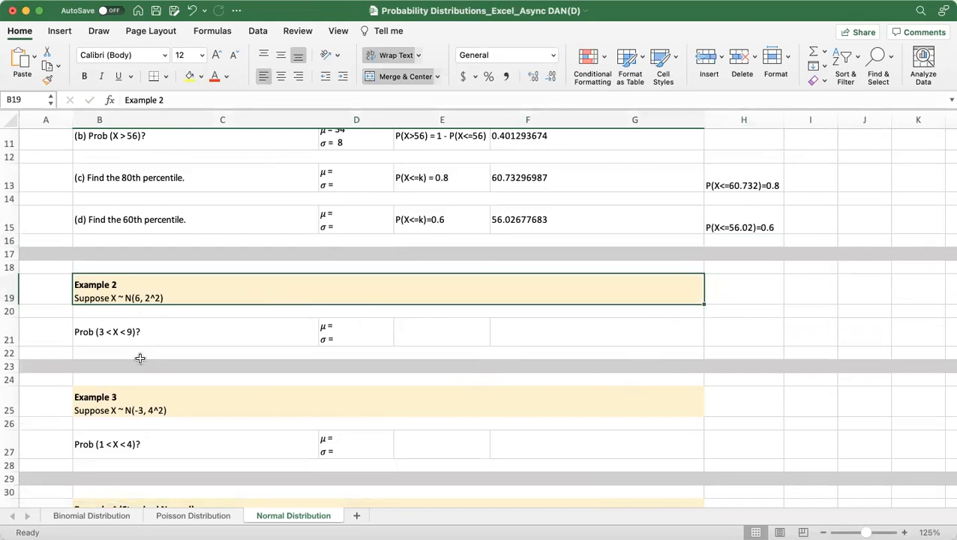
pyautogui.click(168, 339)
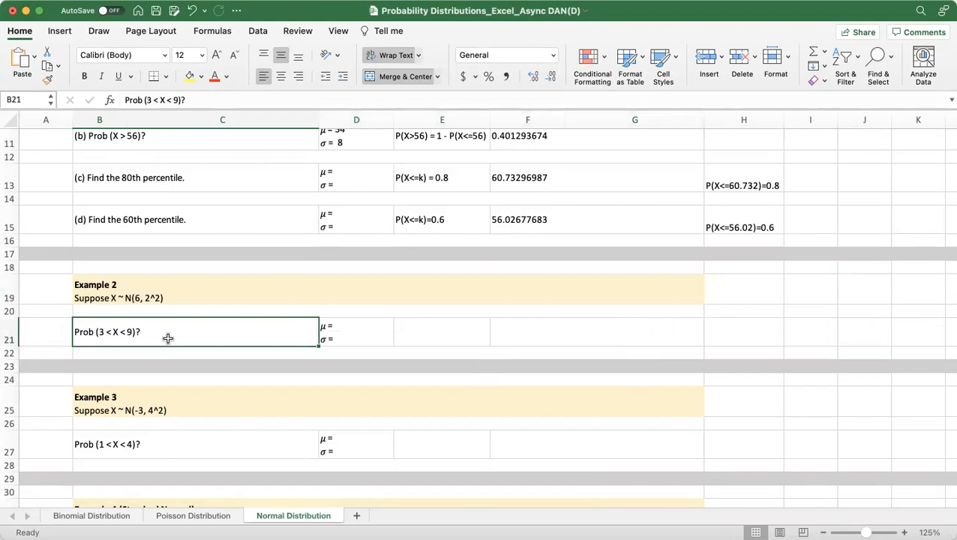
pyautogui.click(421, 341)
pyautogui.write('=P(X<9)')
pyautogui.click(399, 331)
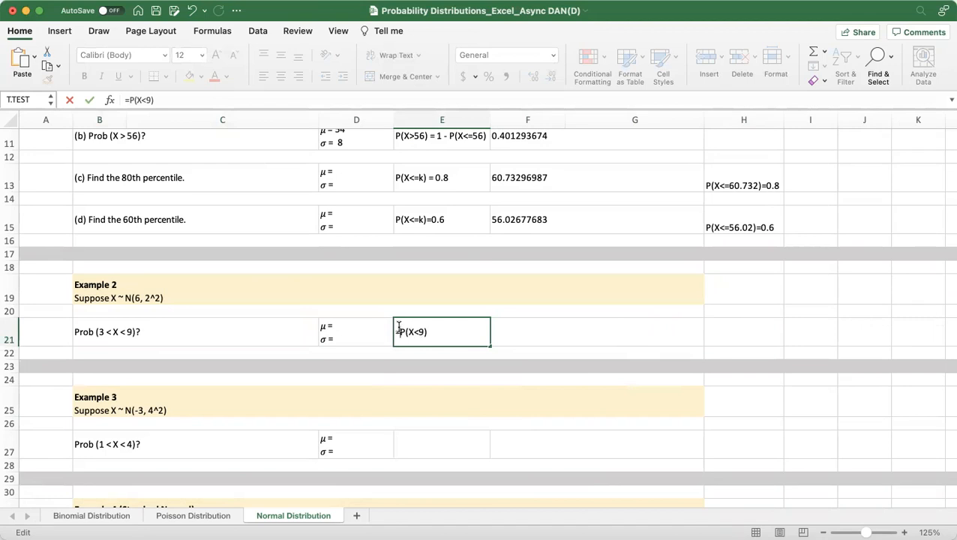
pyautogui.press('BackSpace')
pyautogui.click(432, 331)
pyautogui.write('- P(')
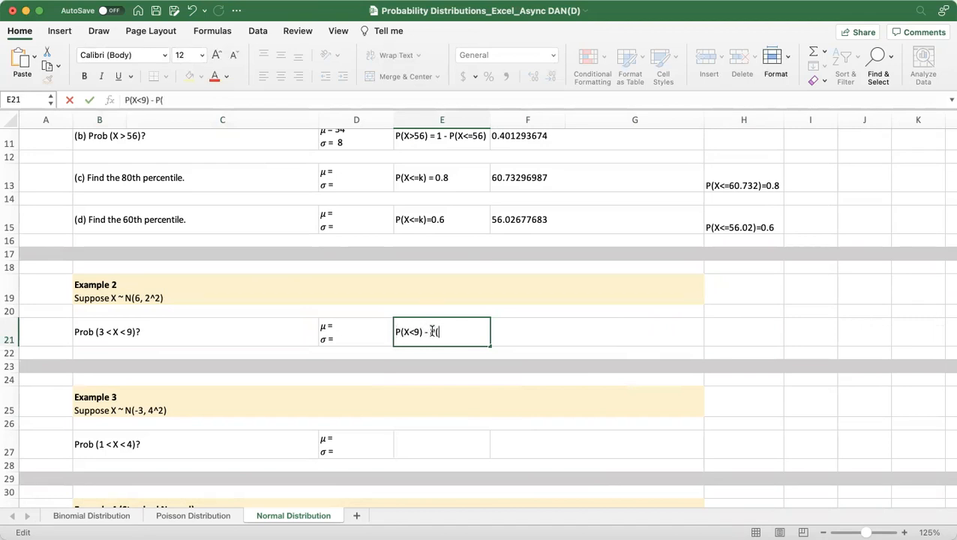
pyautogui.write('X<3)')
pyautogui.click(551, 333)
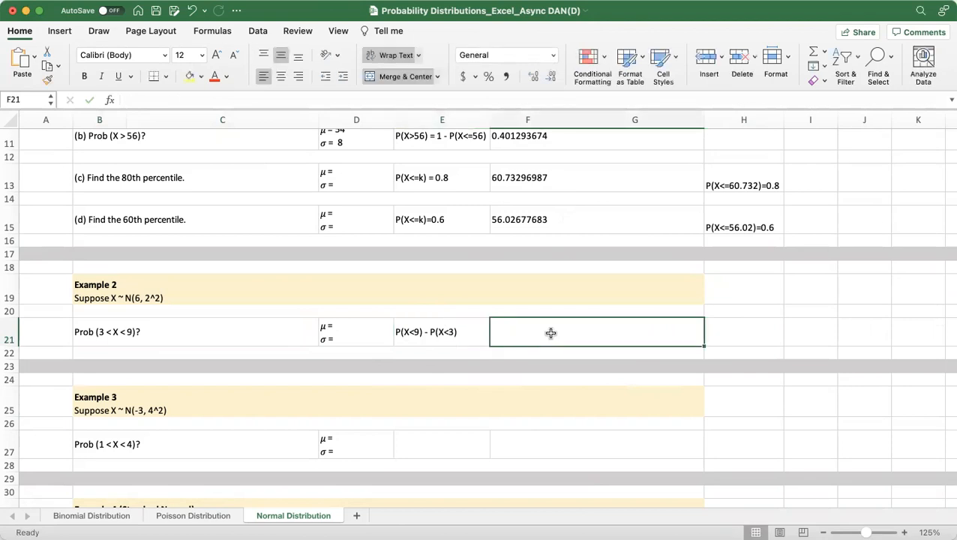
# Step: Extend the E21 expression with an equals sign and a second line reading P(X<=9) - P(X<=3)
pyautogui.doubleClick(465, 332)
pyautogui.write('=')
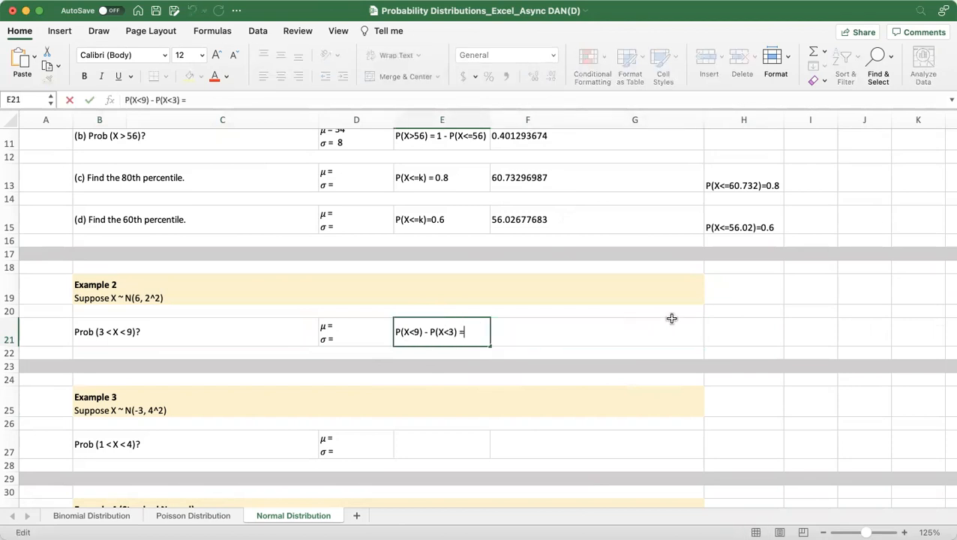
pyautogui.hotkey('alt', 'Return')
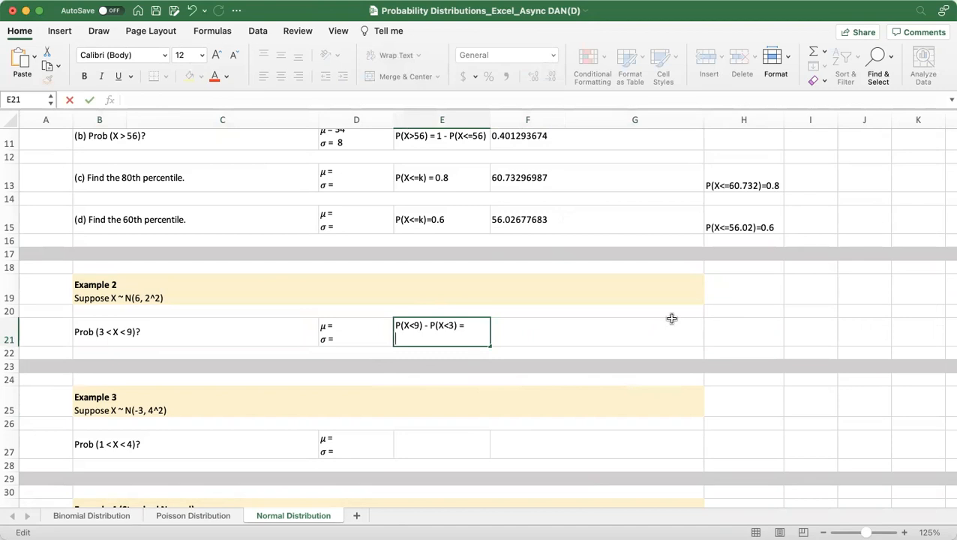
pyautogui.write('P(X<=9) - P(X<=3)')
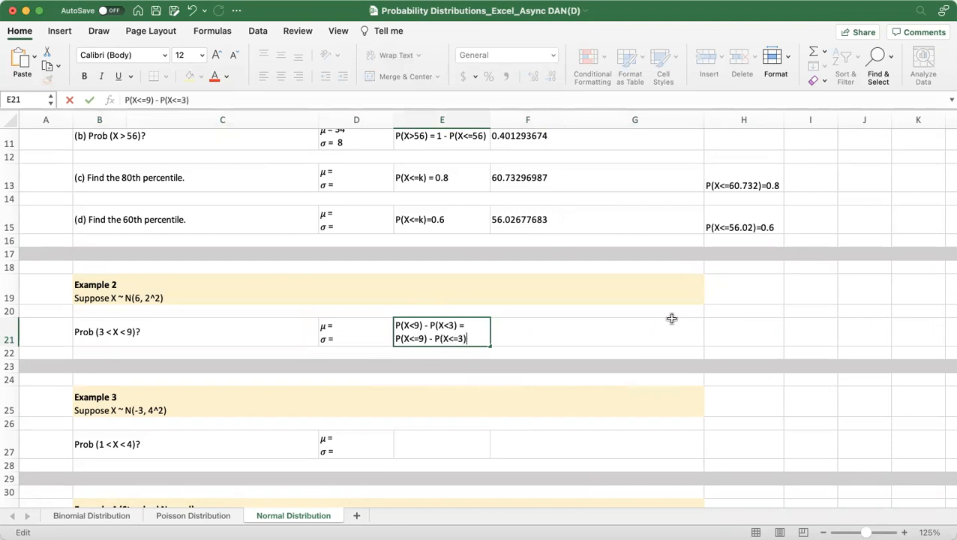
# Step: Calculate Example 2's probability in F21 with =NORM.DIST(9, 6, 2, TRUE) - NORM.DIST(3, 6, 2, TRUE)
pyautogui.click(623, 329)
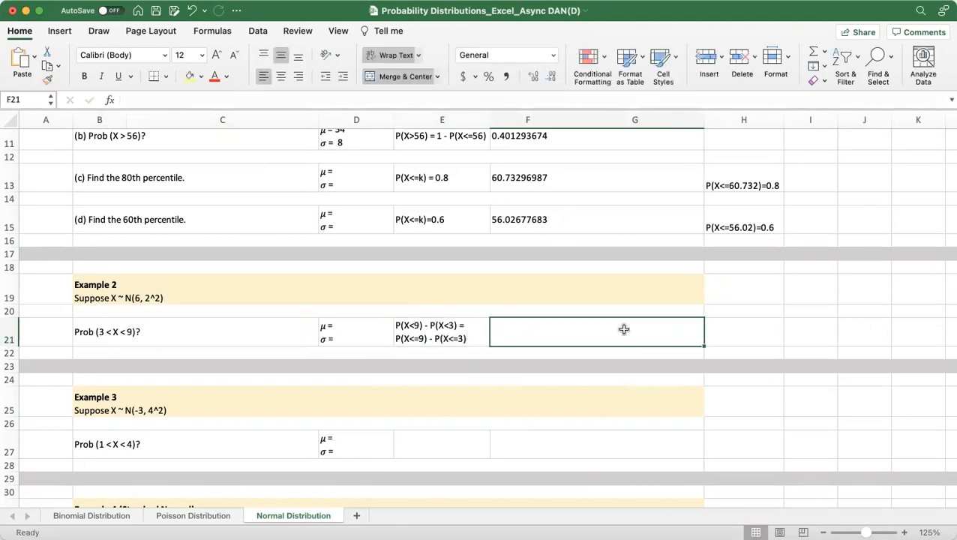
pyautogui.write('=N')
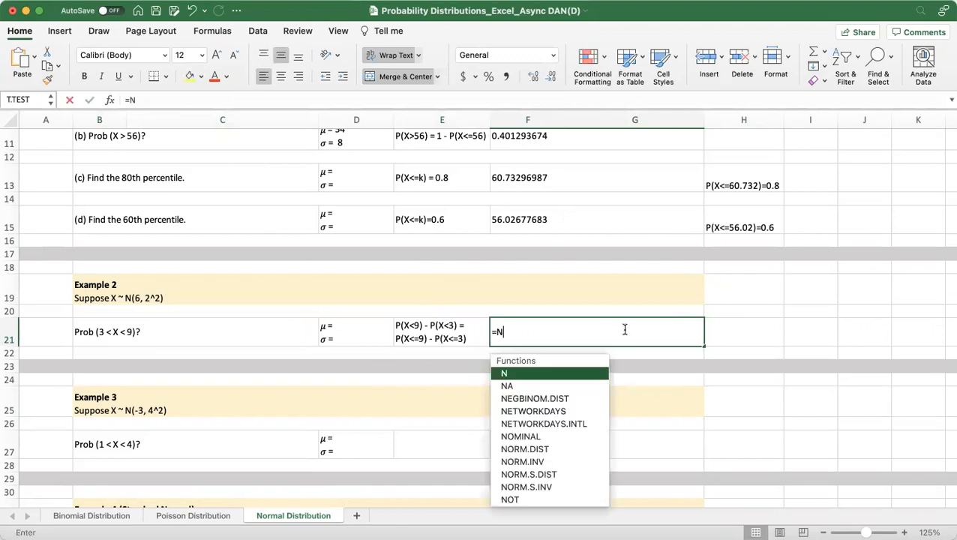
pyautogui.write('ORM.DIST(')
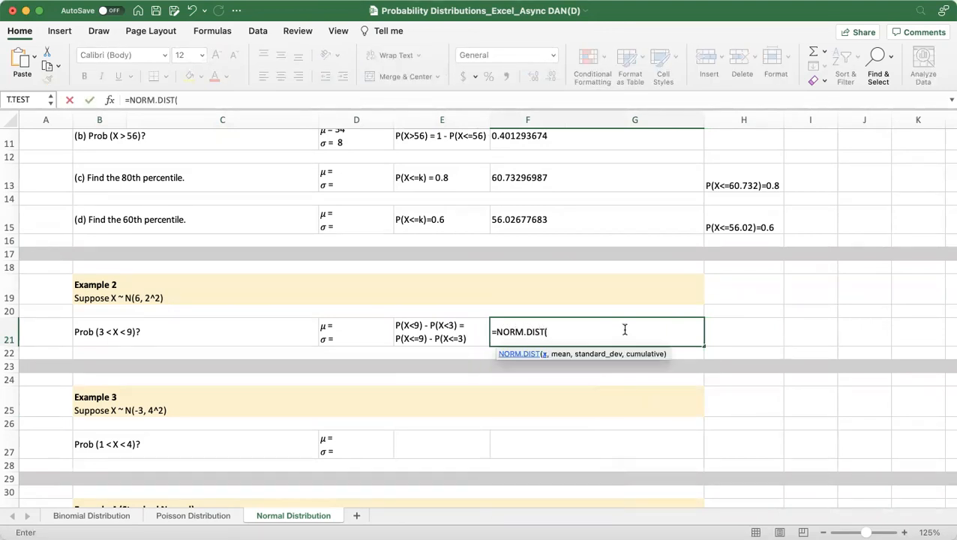
pyautogui.write('9,')
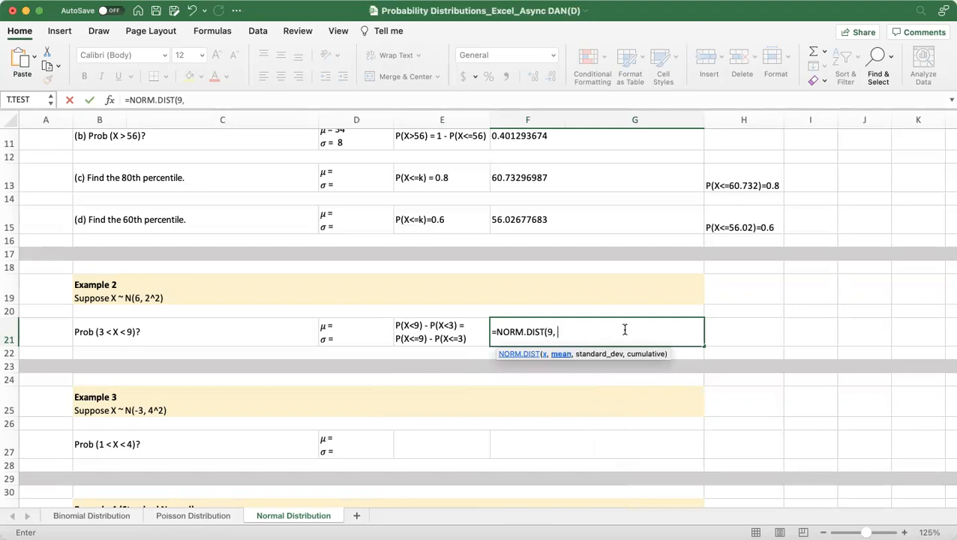
pyautogui.write(' 6,')
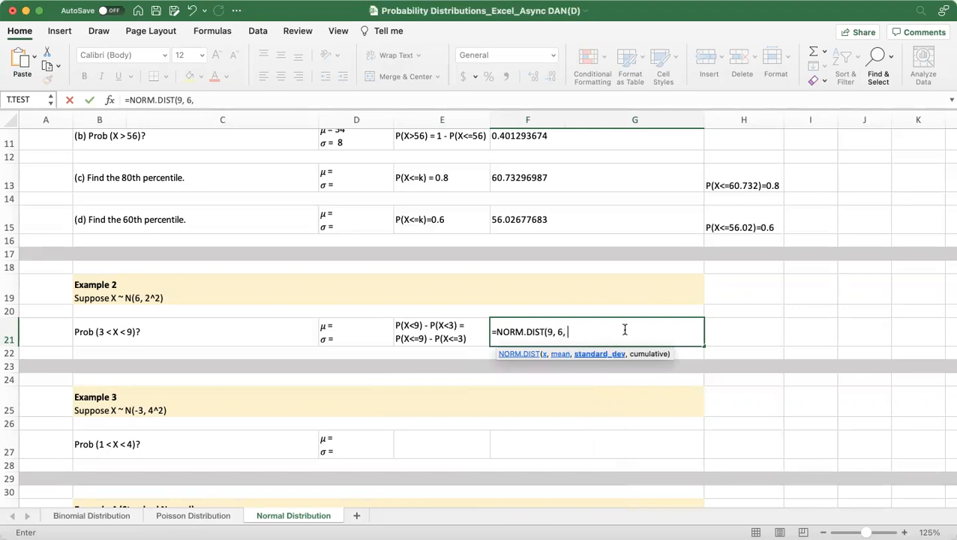
pyautogui.write(' 2, TRUE) - ')
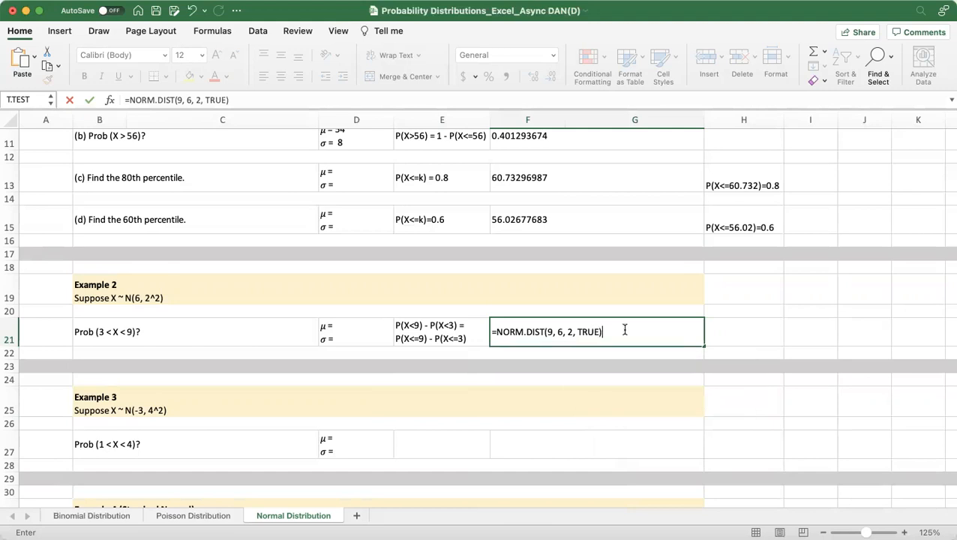
pyautogui.write('NORM.DS')
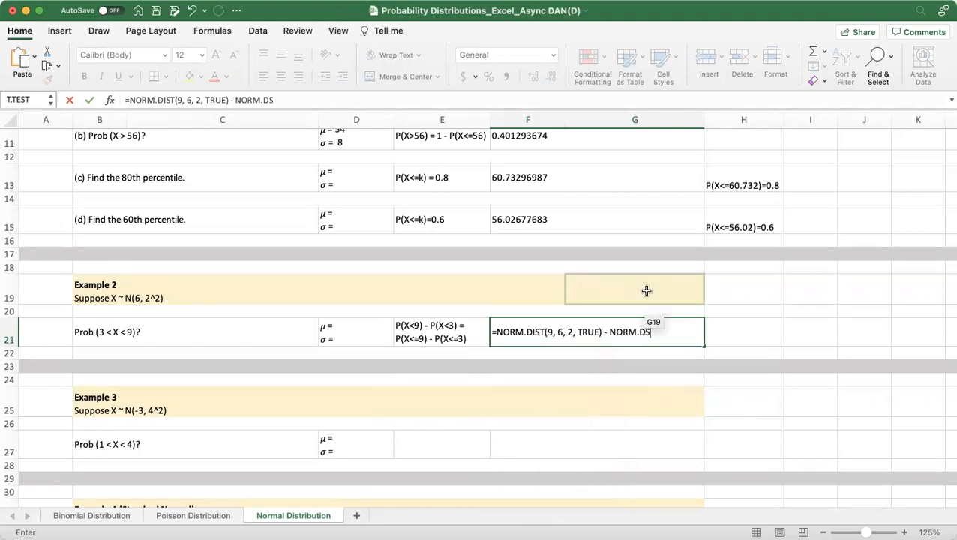
pyautogui.press('BackSpace')
pyautogui.write('IST(')
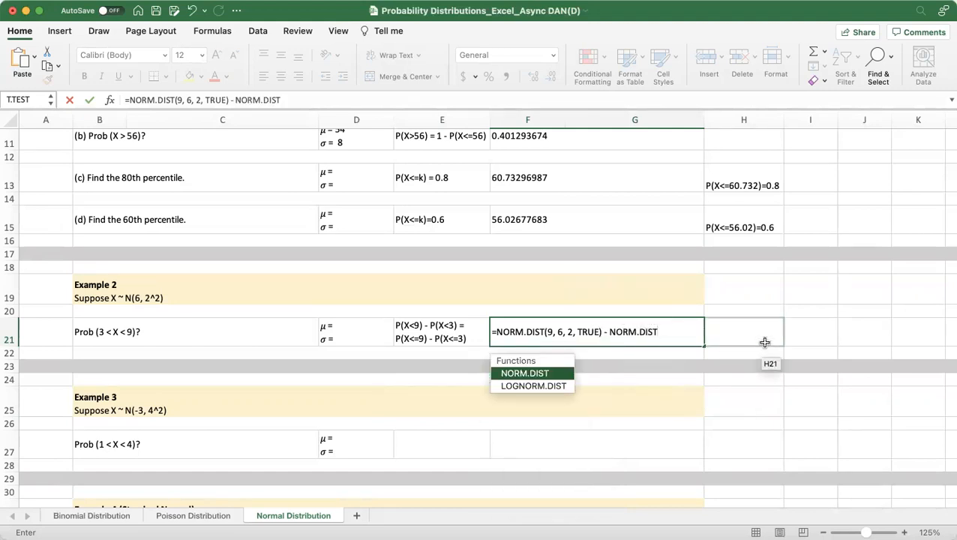
pyautogui.write('3, ')
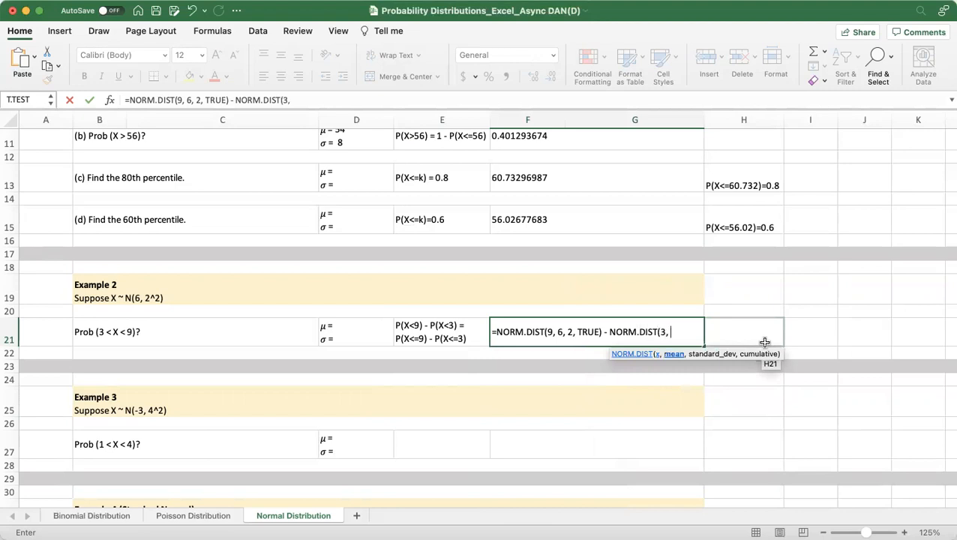
pyautogui.write('6, 2, TRU')
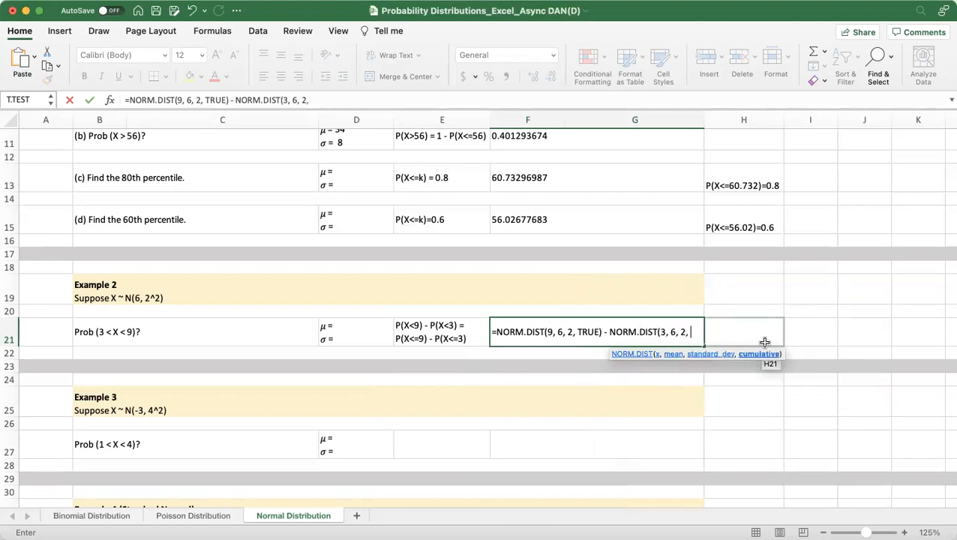
pyautogui.write('E)')
pyautogui.press('Return')
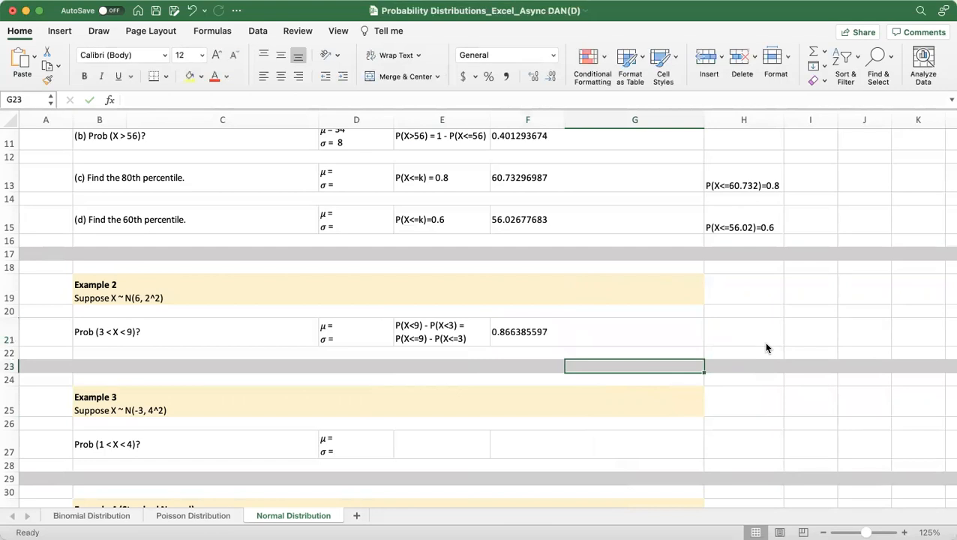
pyautogui.click(603, 325)
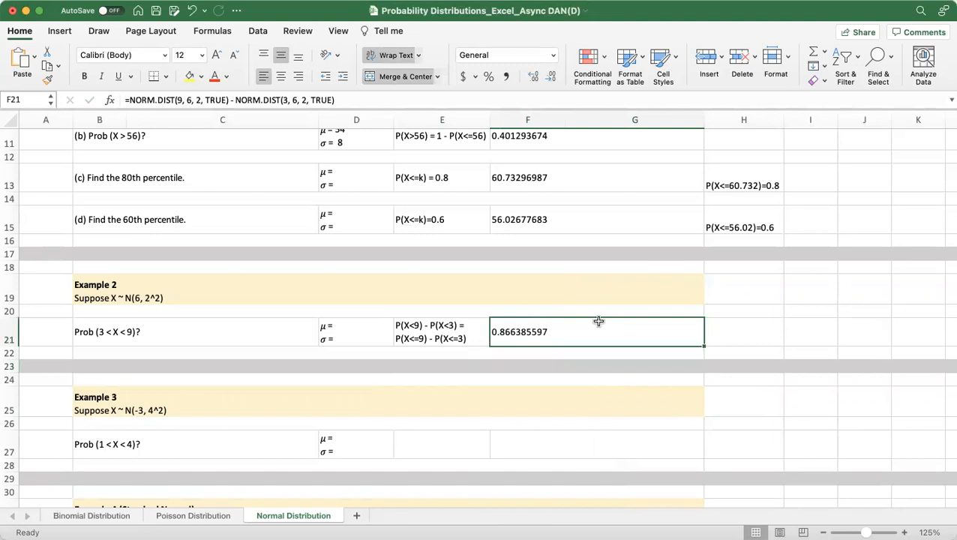
# Step: Go to the empty answer cell F27 for Example 3's Prob (1 < X < 4)
pyautogui.scroll(-3, 598, 321)
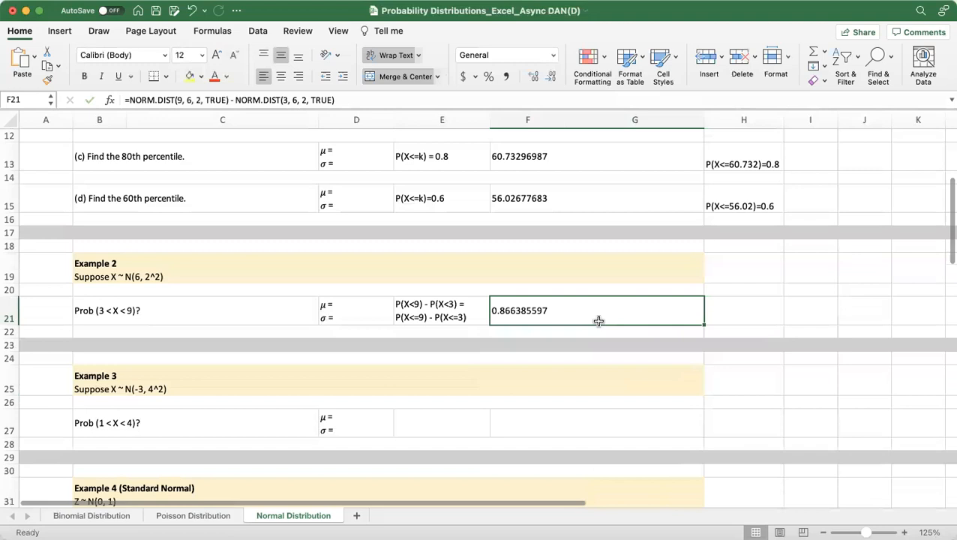
pyautogui.click(562, 348)
pyautogui.click(559, 375)
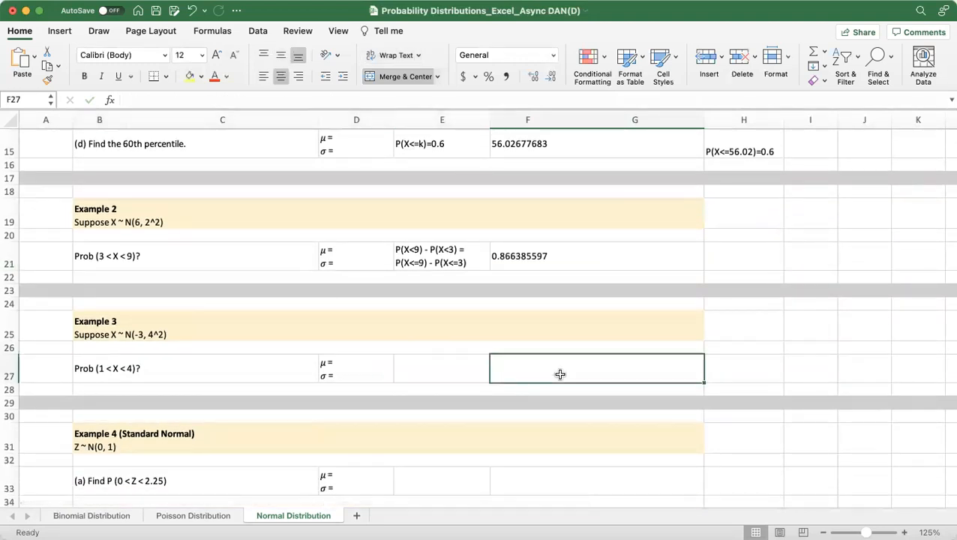